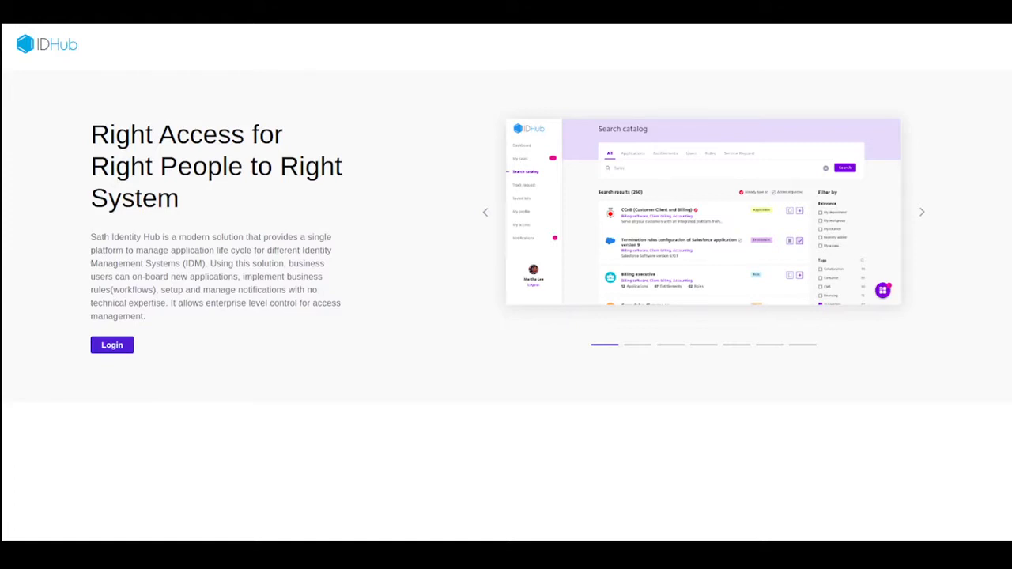
Step: Sign in to IDHub under organisation Sath and submit the login credentials
click(112, 346)
click(172, 410)
text(Sath)
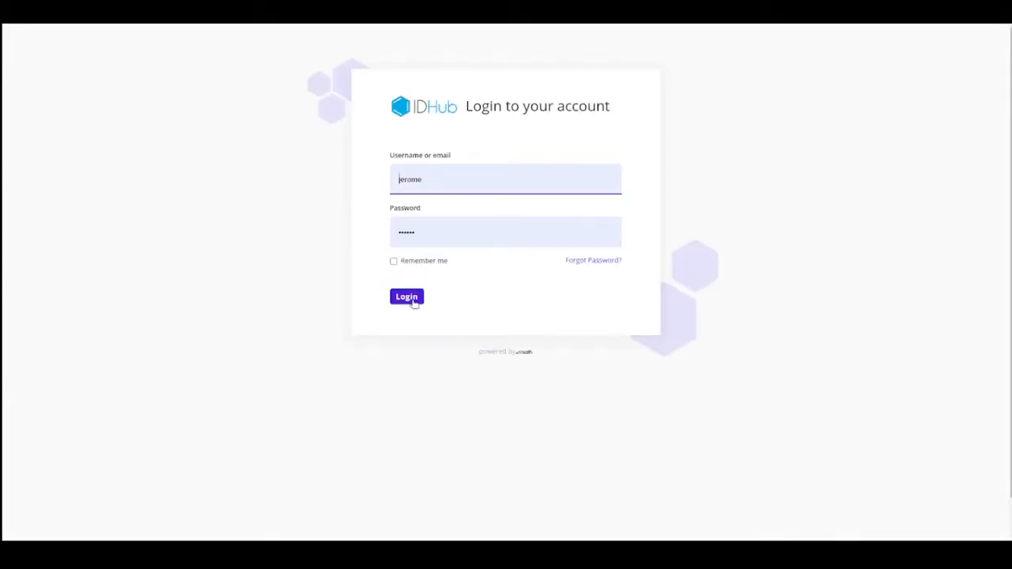
click(406, 297)
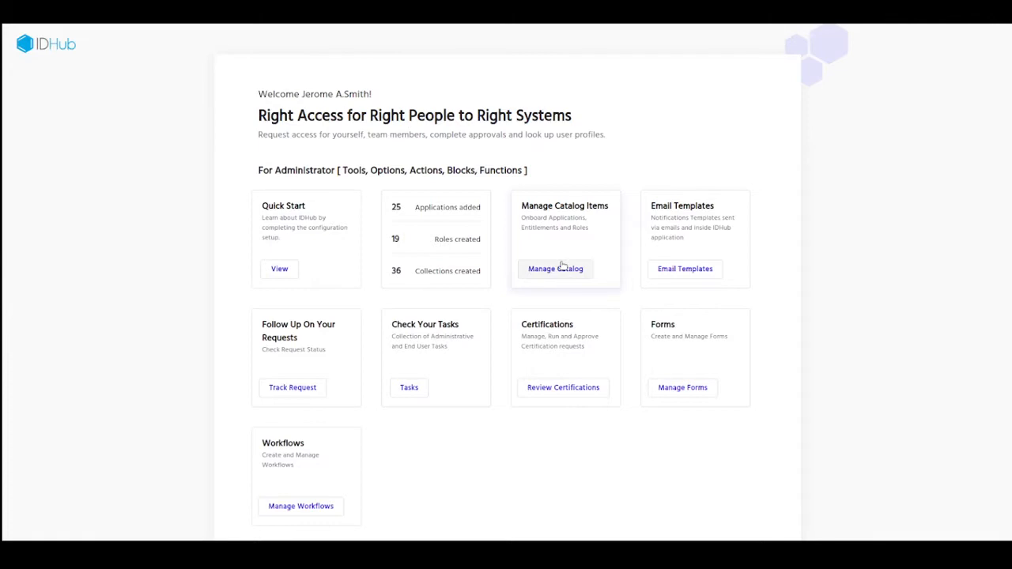
Step: Open Manage Catalog from the dashboard card
click(558, 269)
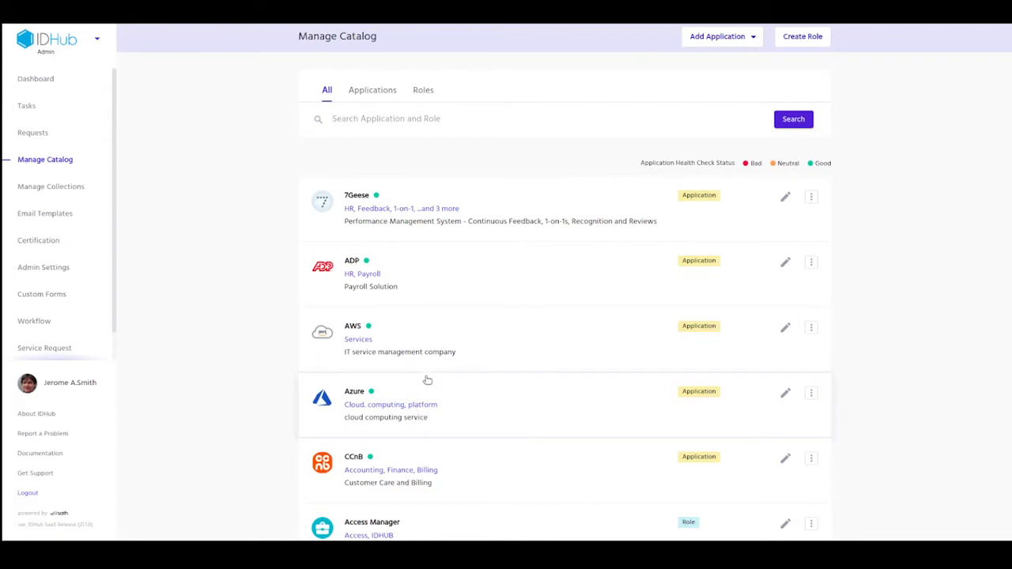
Step: Search applications for 'Salesf' and choose Reconciliation from the Salesforce row's menu
click(371, 93)
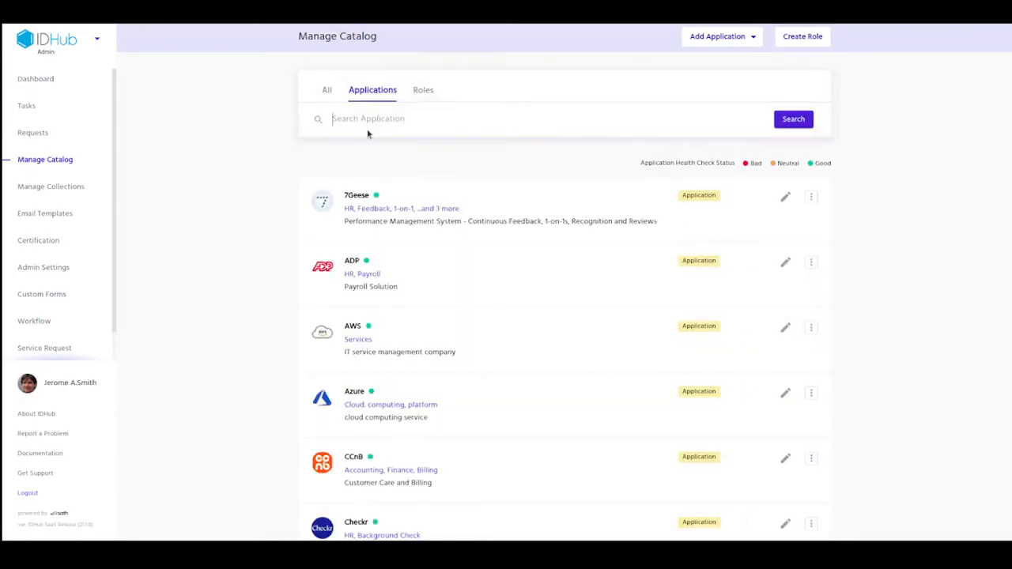
text(Salesf)
click(802, 120)
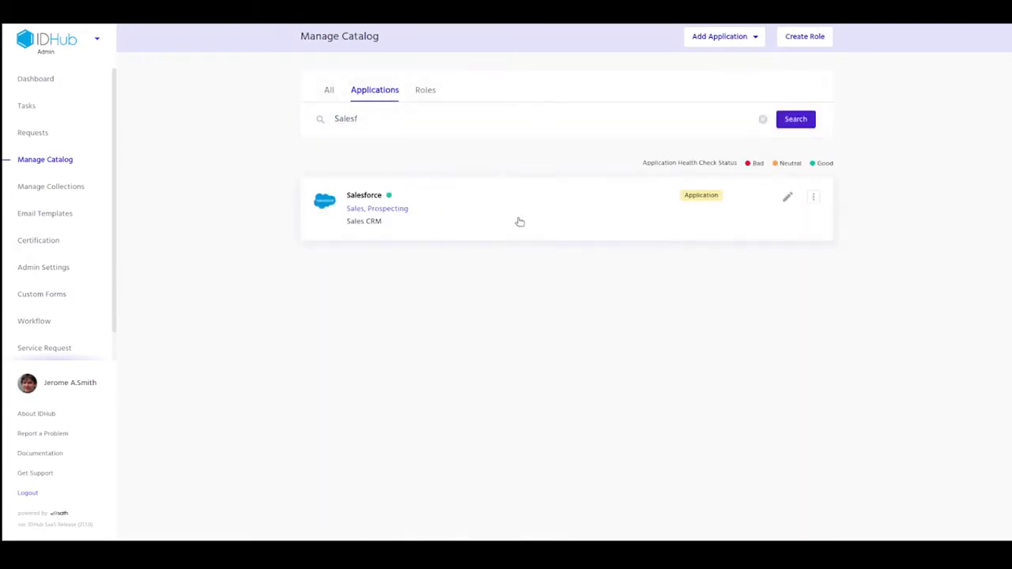
click(813, 197)
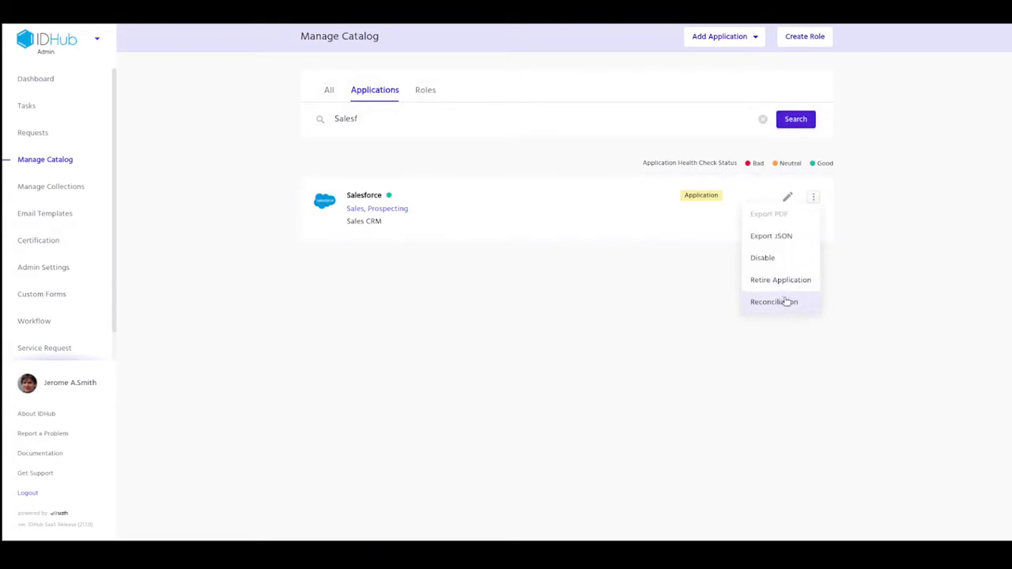
click(787, 302)
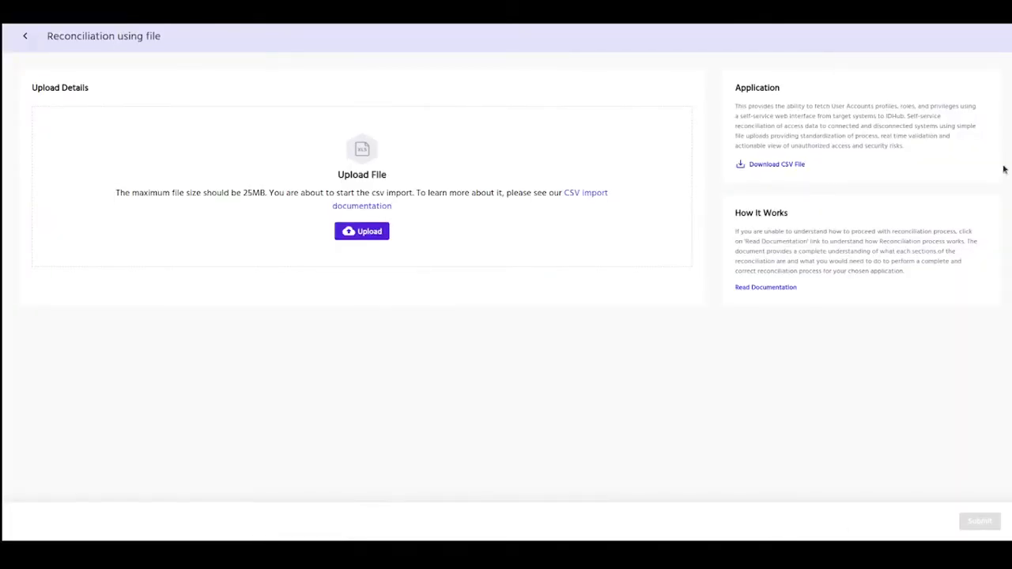
Step: Download the Salesforce sample CSV file from the Application panel
drag(734, 86, 844, 168)
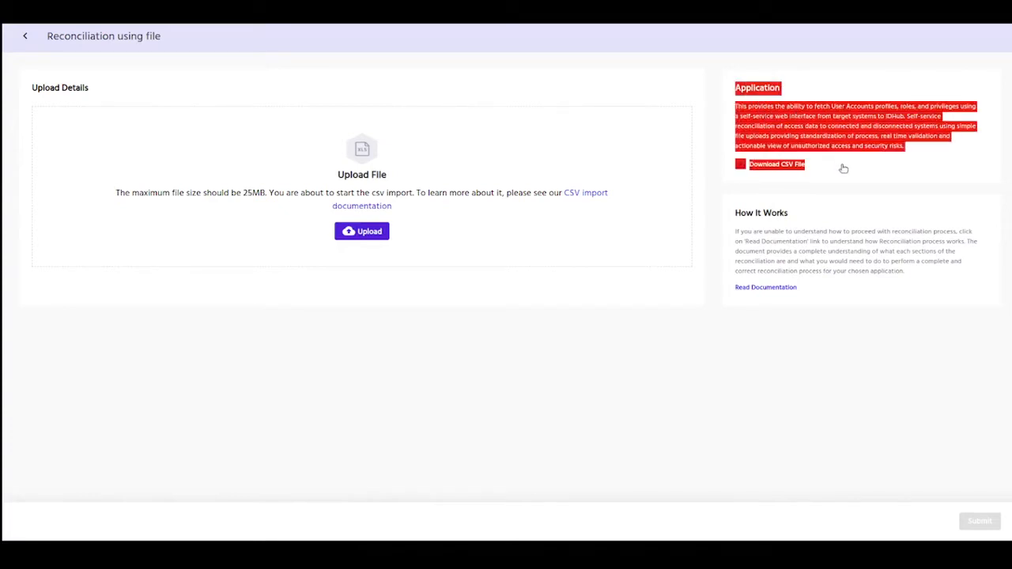
click(696, 414)
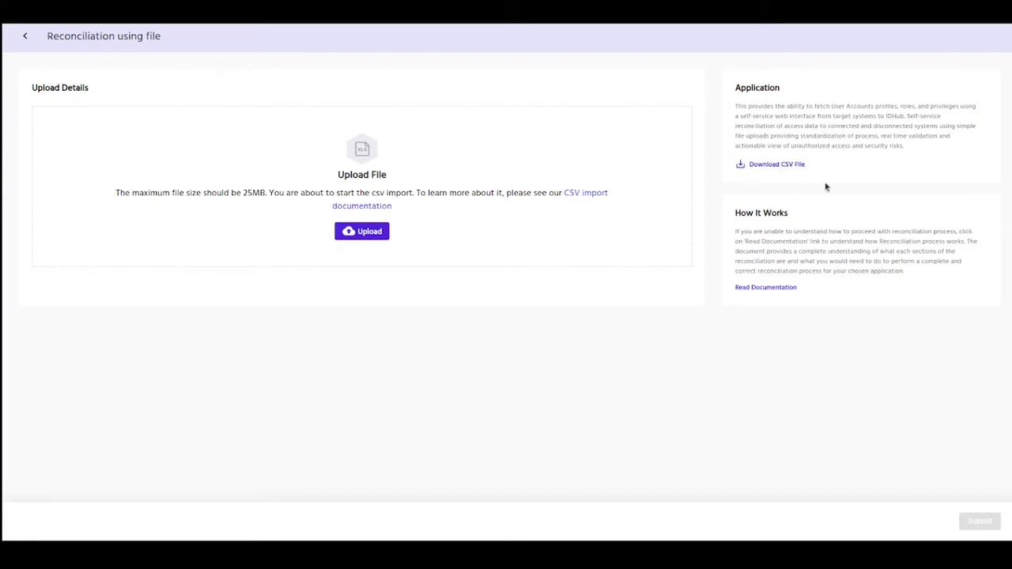
click(776, 165)
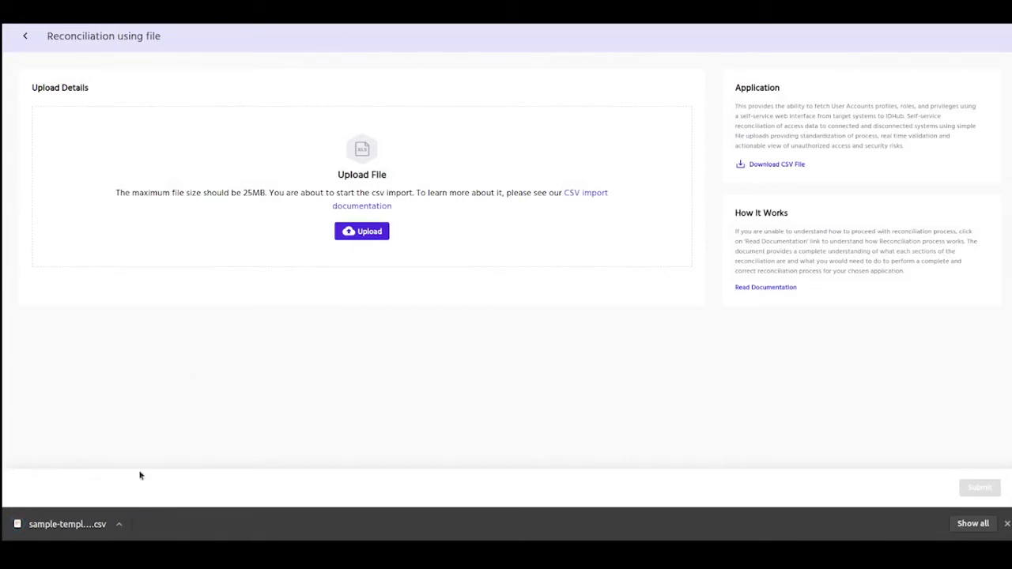
Step: Open the downloaded sample-template-Salesforce CSV in Calc, accepting the default import settings
click(58, 525)
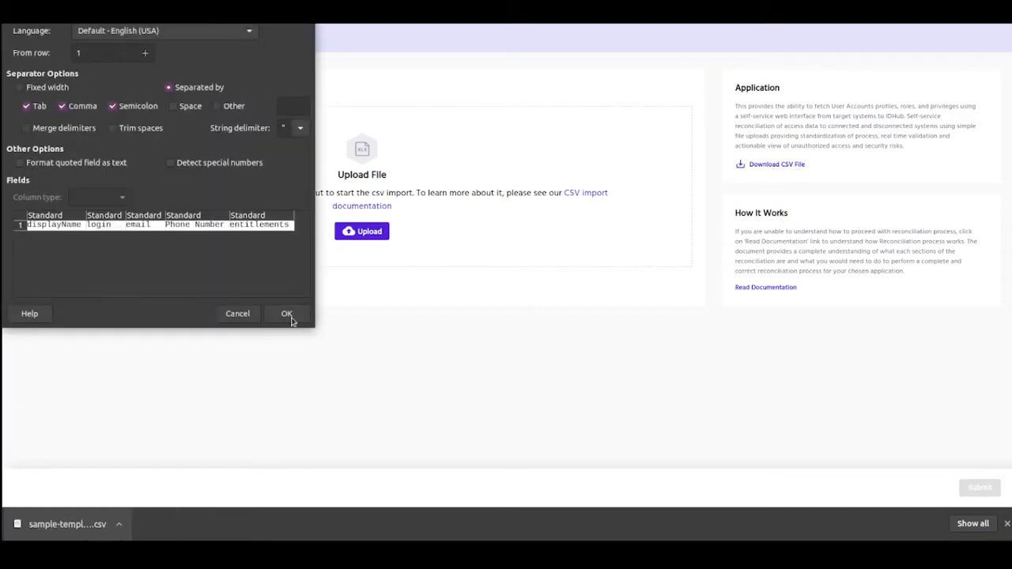
click(287, 315)
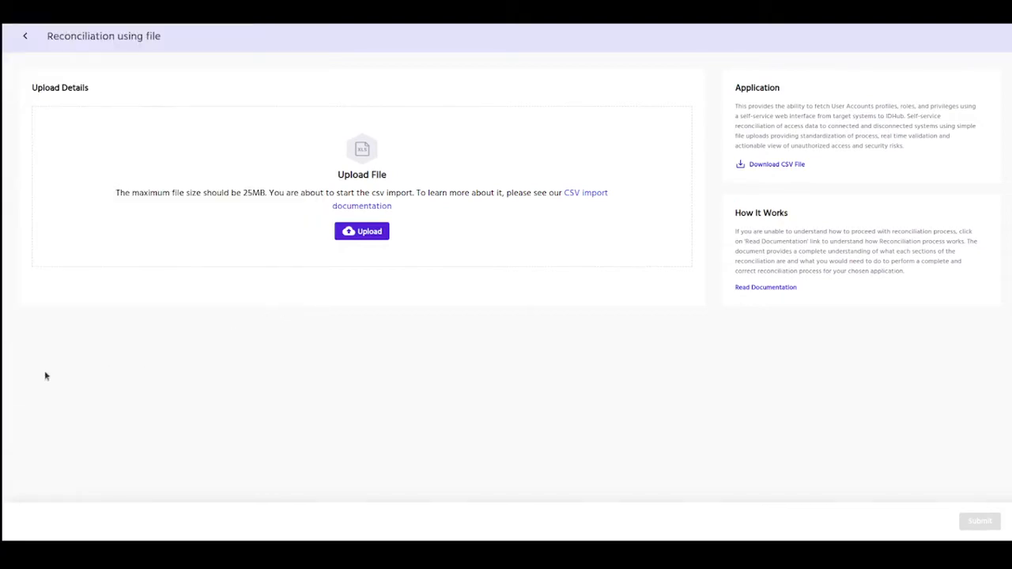
click(1, 392)
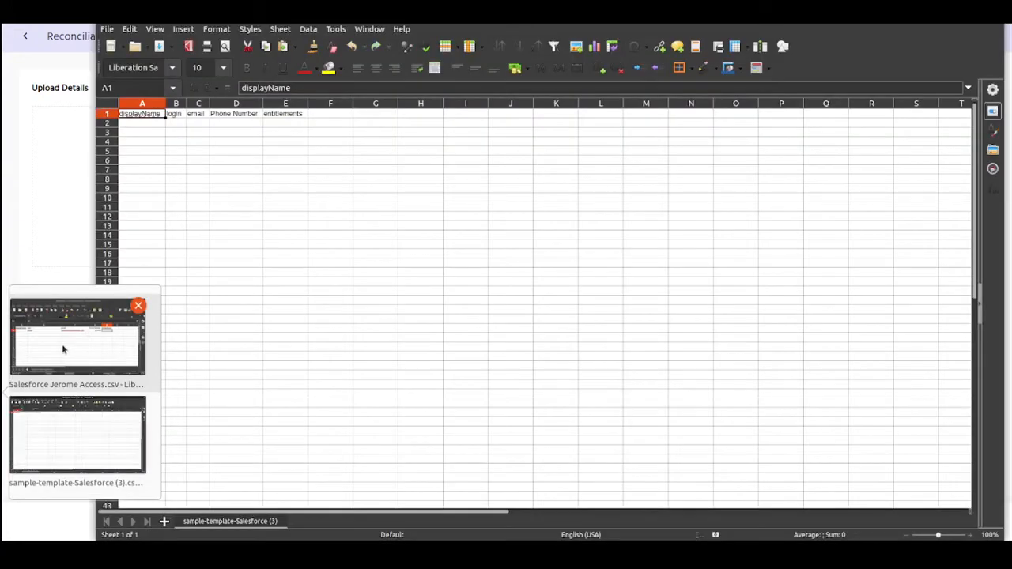
click(62, 350)
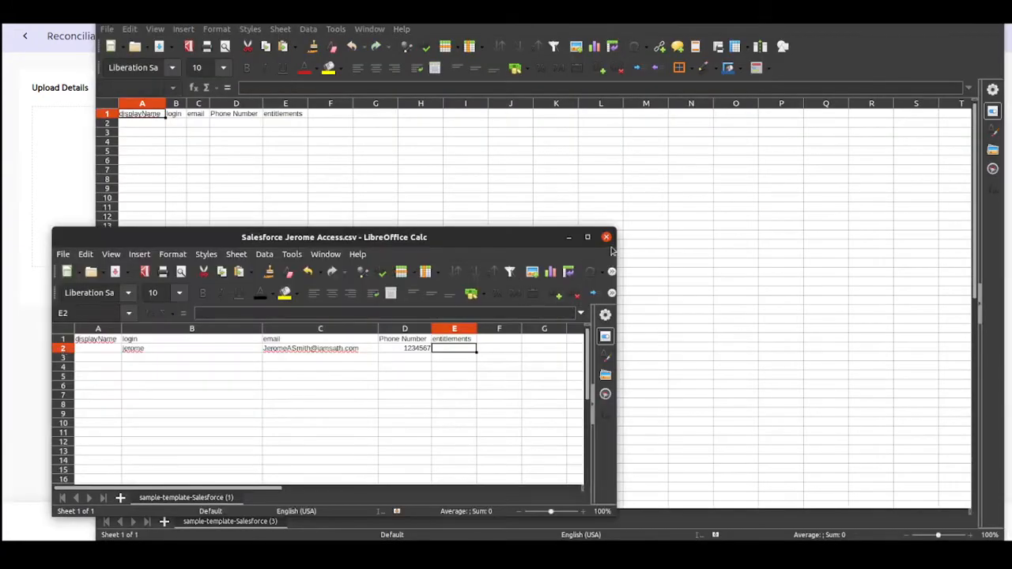
click(568, 237)
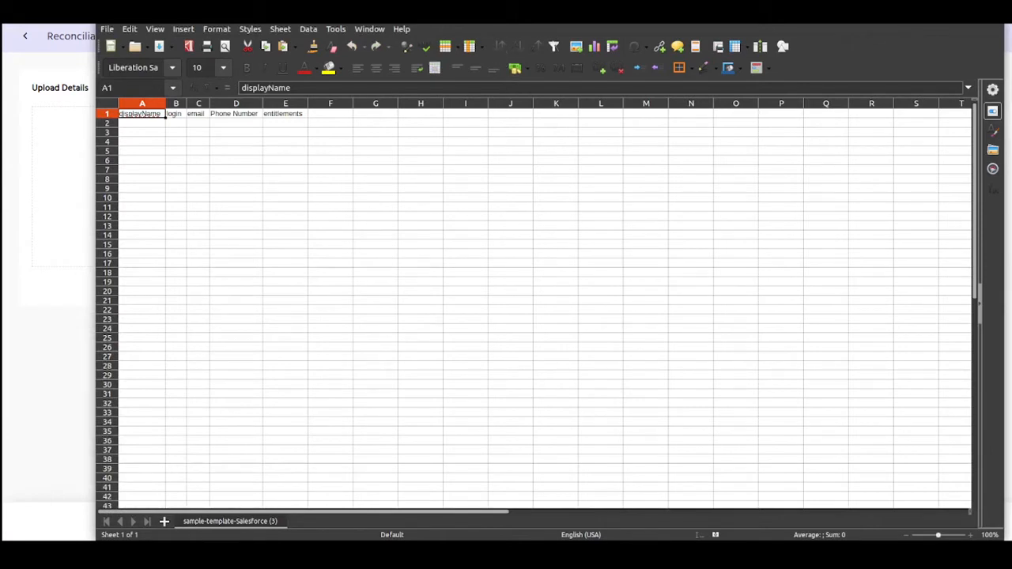
mouse_move(506, 14)
mouse_down()
mouse_move(538, 14)
mouse_move(488, 15)
mouse_up()
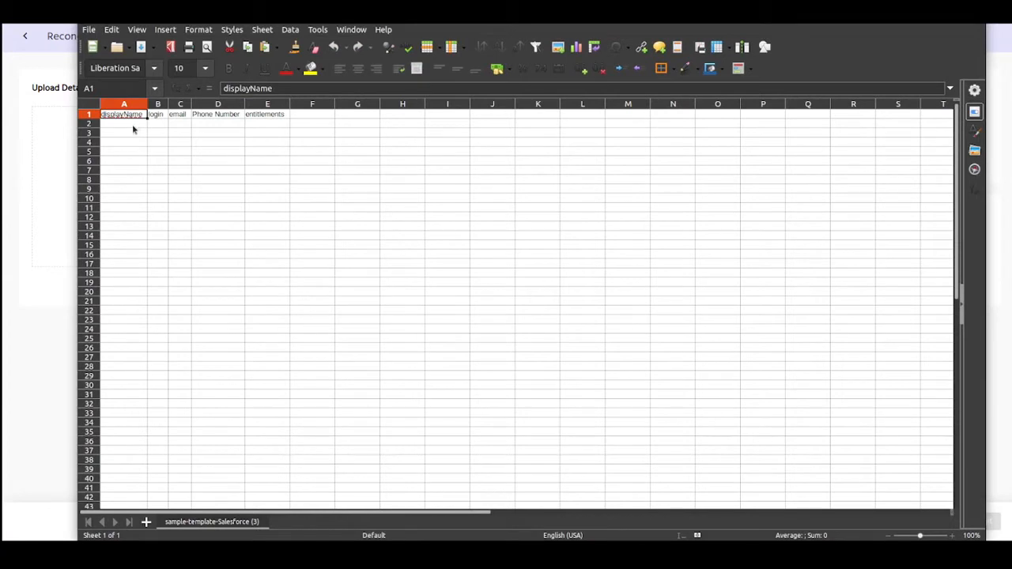
Step: Check row 2 under displayName, login, email, Phone Number and entitlements, then close Calc
click(133, 125)
click(164, 124)
click(182, 124)
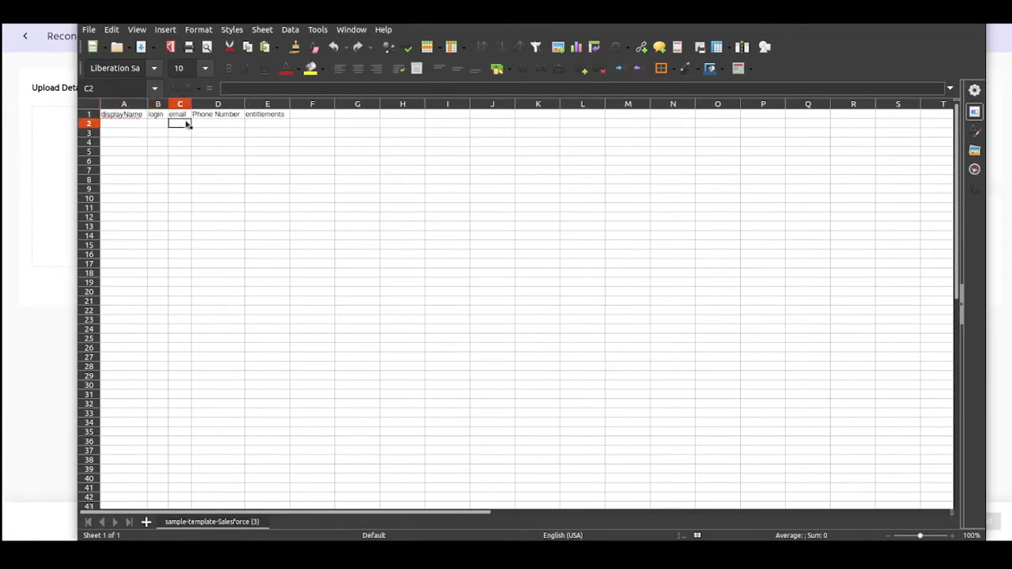
click(222, 124)
click(268, 124)
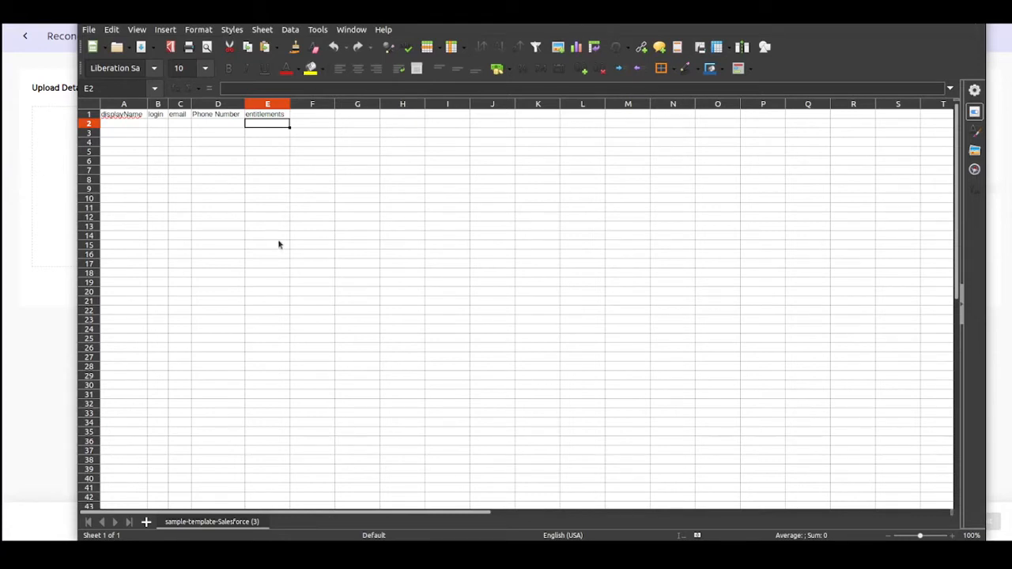
key(alt+F4)
Step: Search catalog applications for 'sales' and open the Salesforce application
click(24, 36)
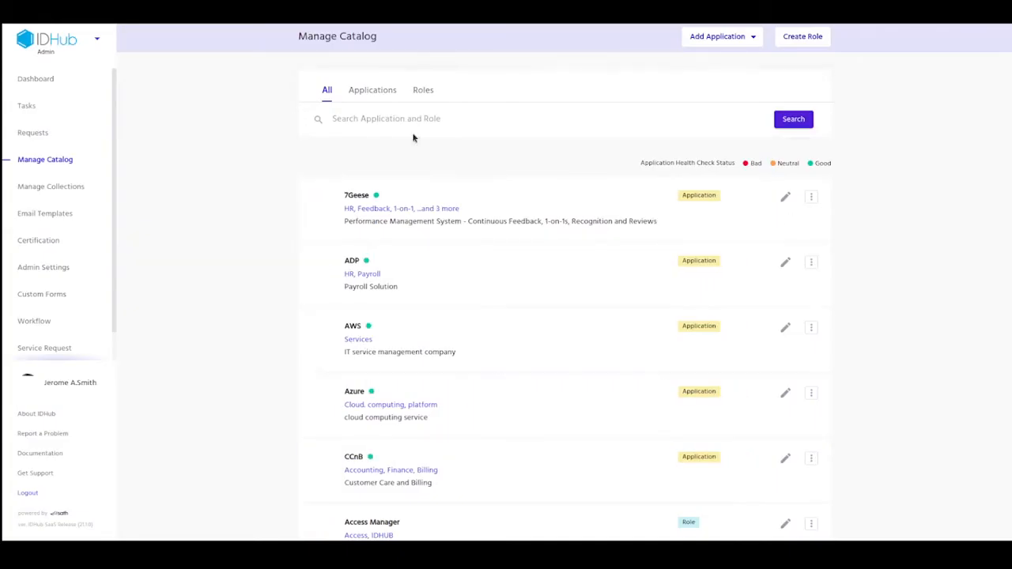
click(376, 90)
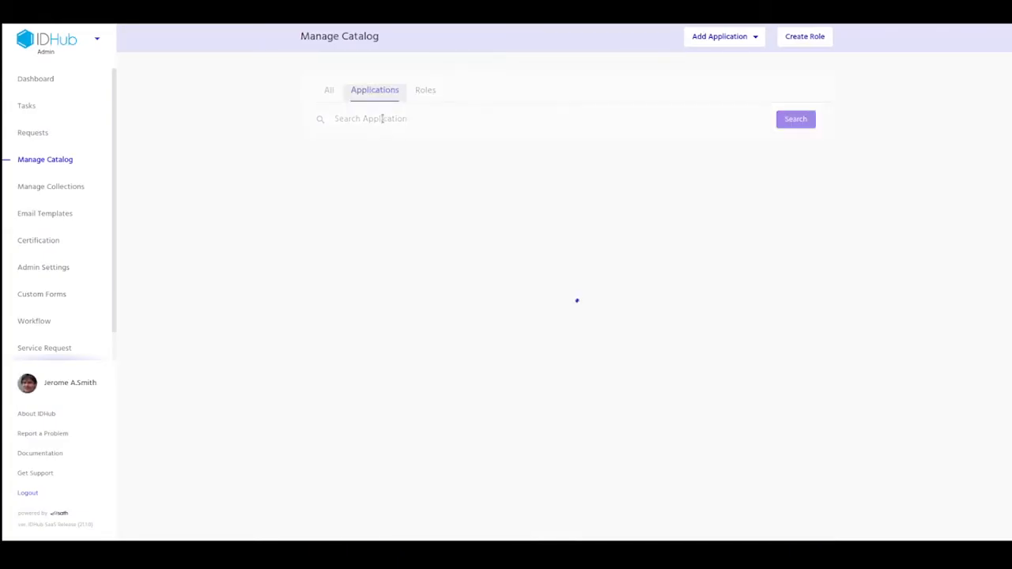
click(380, 117)
text(sales)
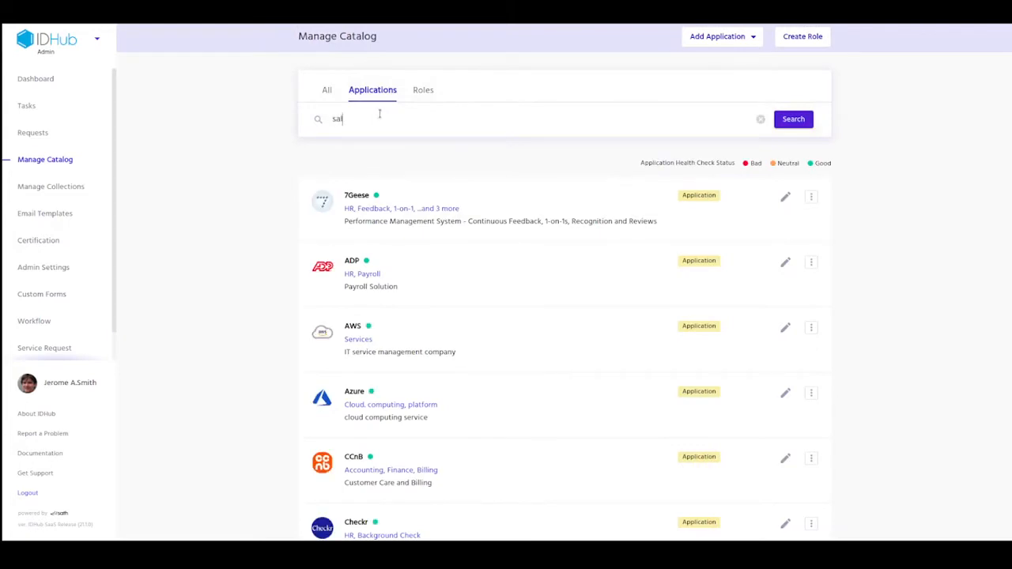
click(805, 119)
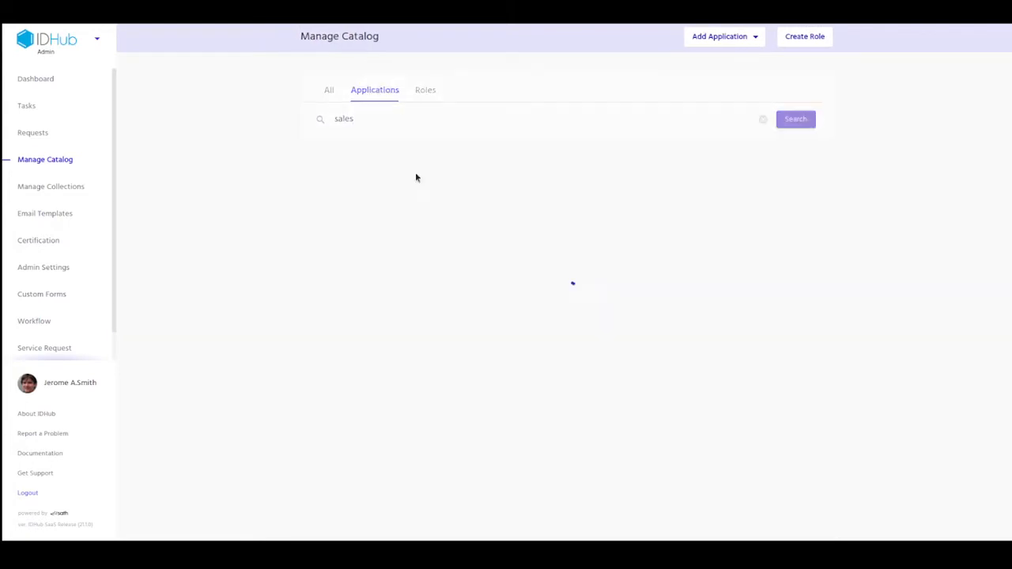
click(536, 210)
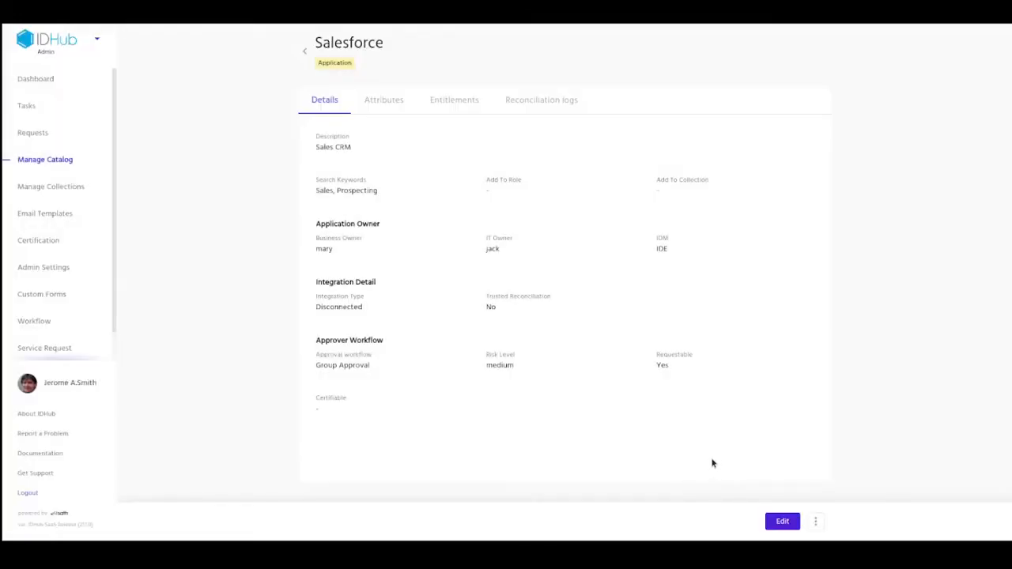
Step: View Salesforce's attributes, noting login as the reconciliation key, and open My Profile
click(390, 97)
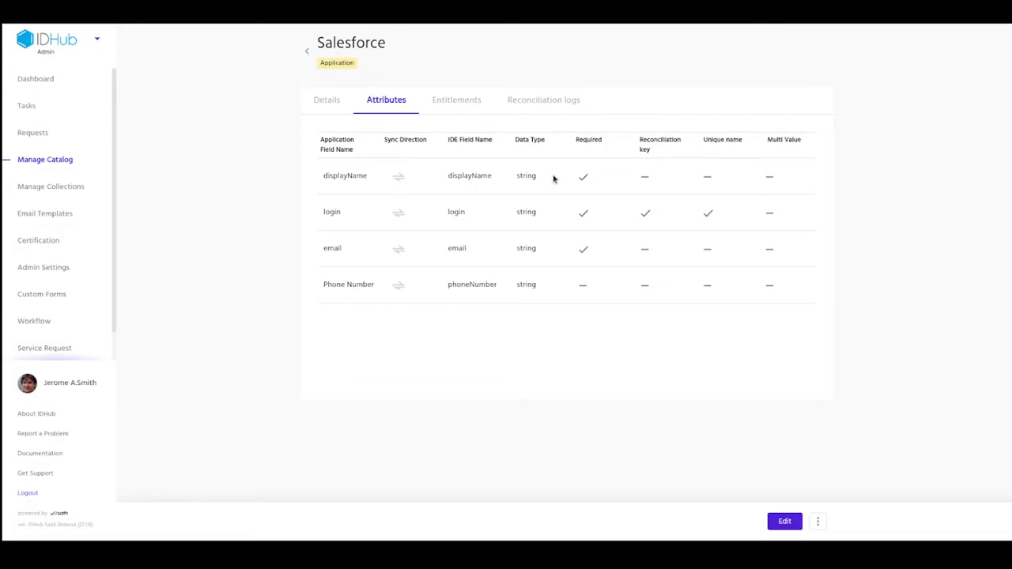
drag(641, 140, 657, 153)
click(68, 383)
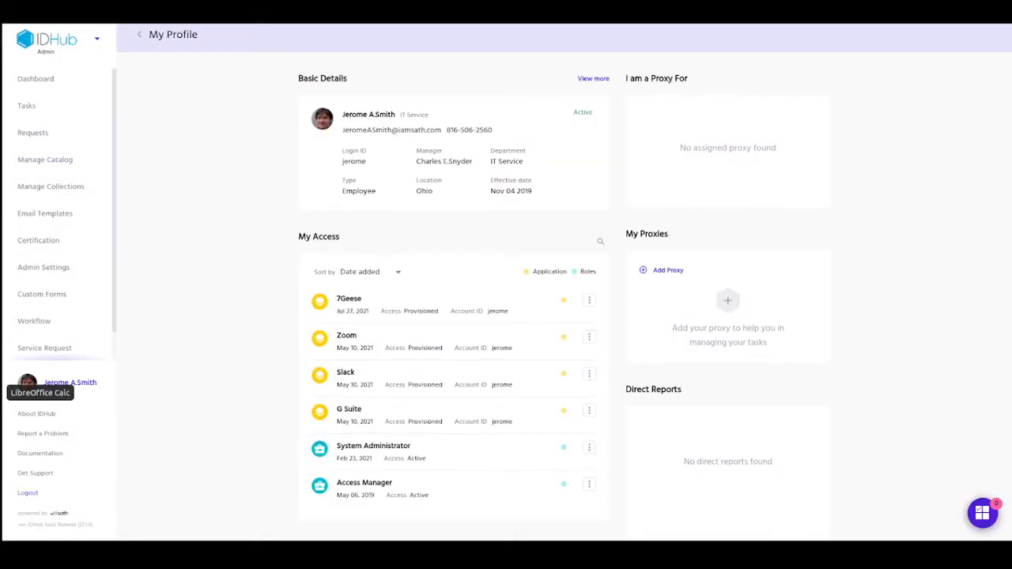
Step: Move and shrink the Salesforce access CSV window to reveal the My Access list
click(4, 392)
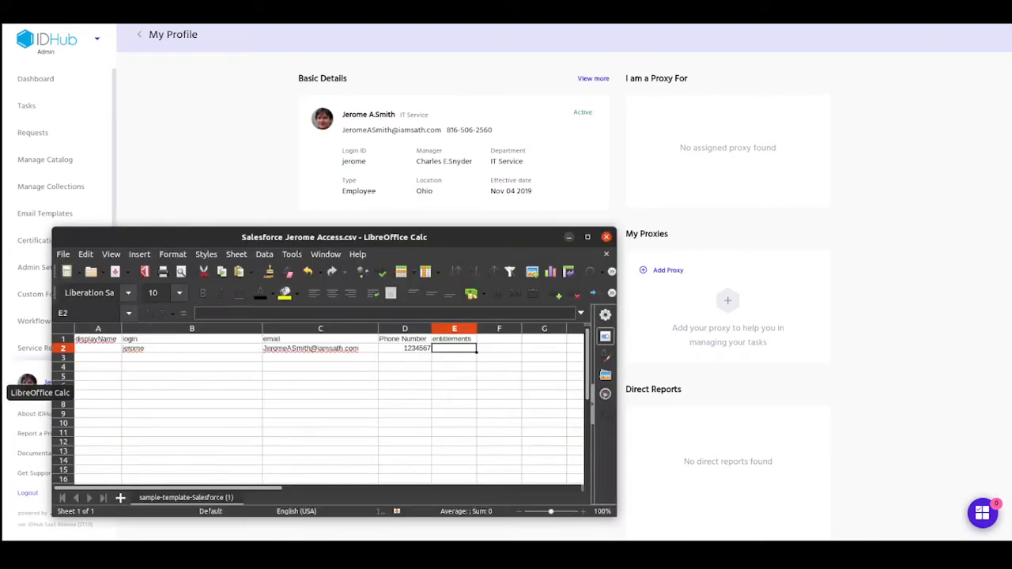
drag(356, 242, 555, 213)
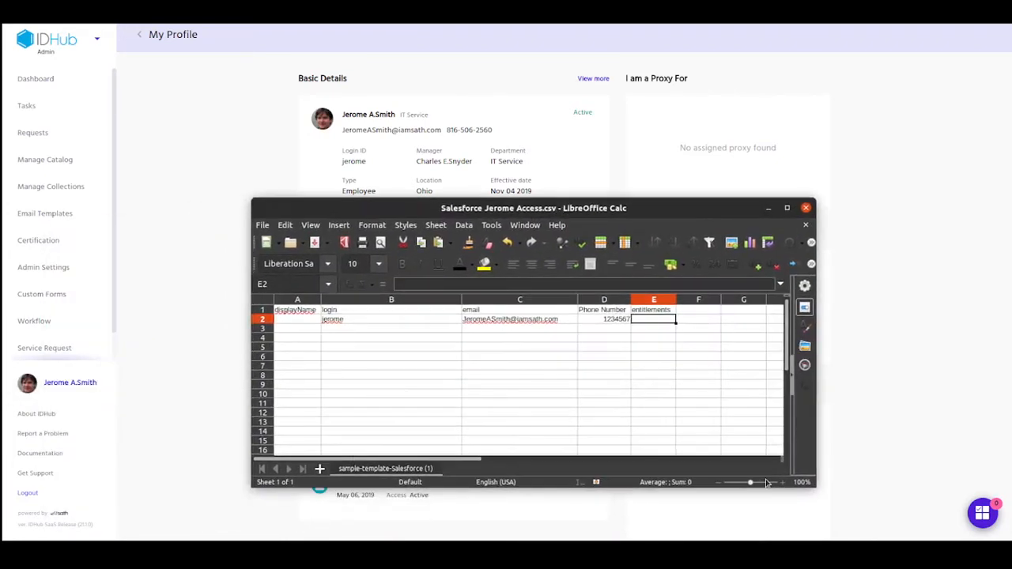
drag(814, 481, 787, 378)
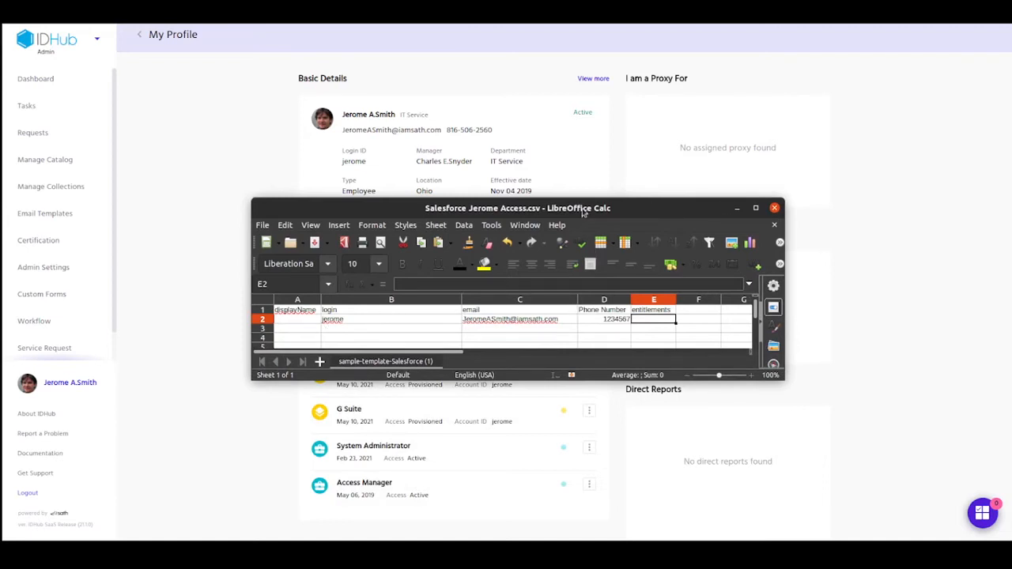
drag(583, 208, 534, 286)
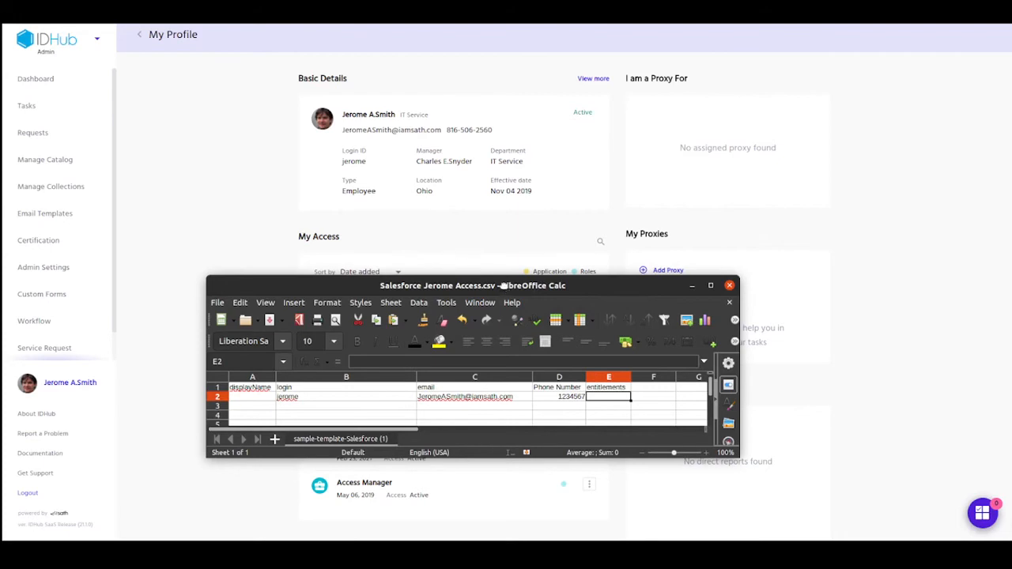
drag(505, 288, 1011, 178)
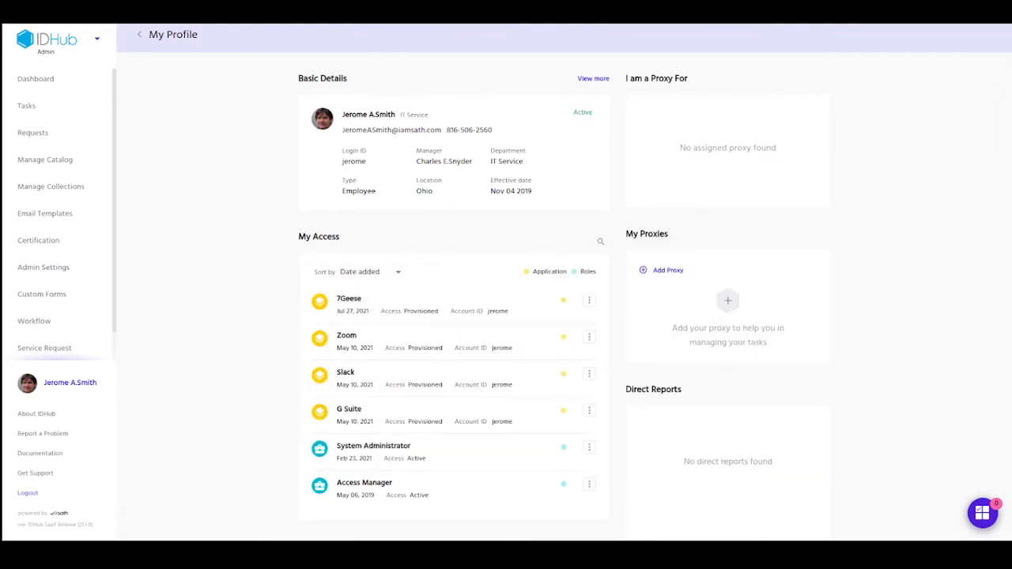
Step: Show the Salesforce application's entitlements, Salesforce Admin and Salesforce User, beside the CSV
click(53, 161)
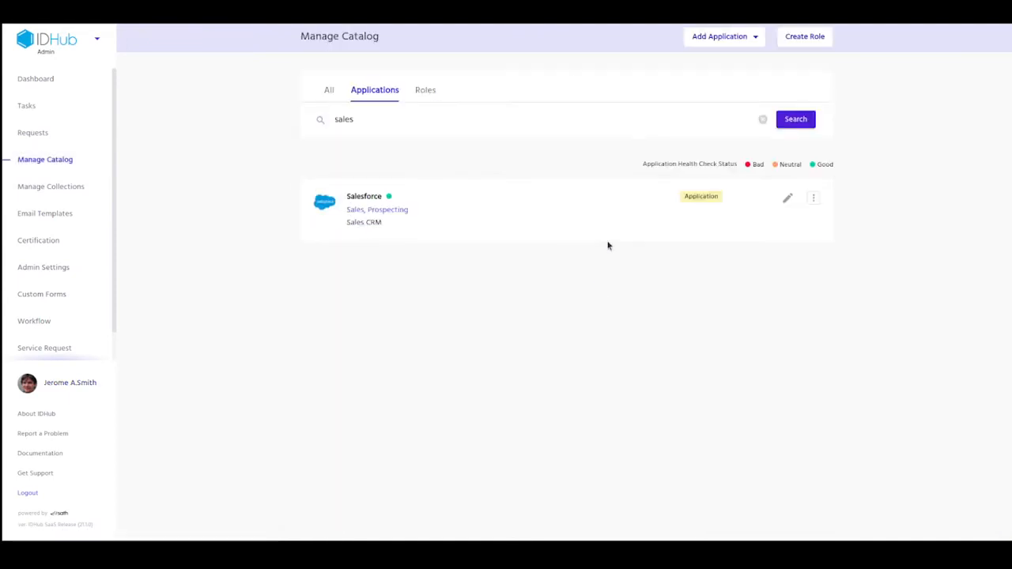
click(443, 214)
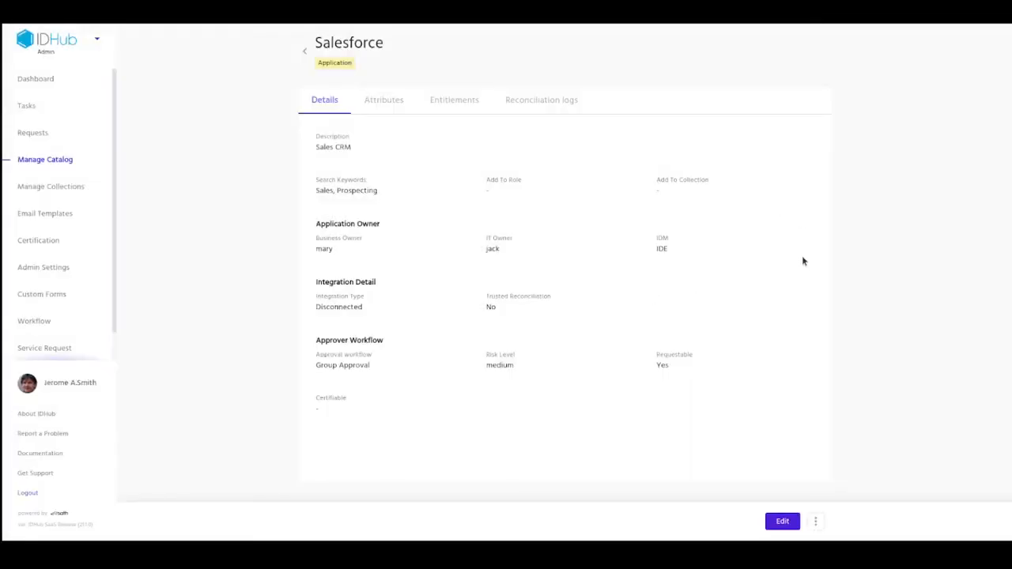
click(438, 102)
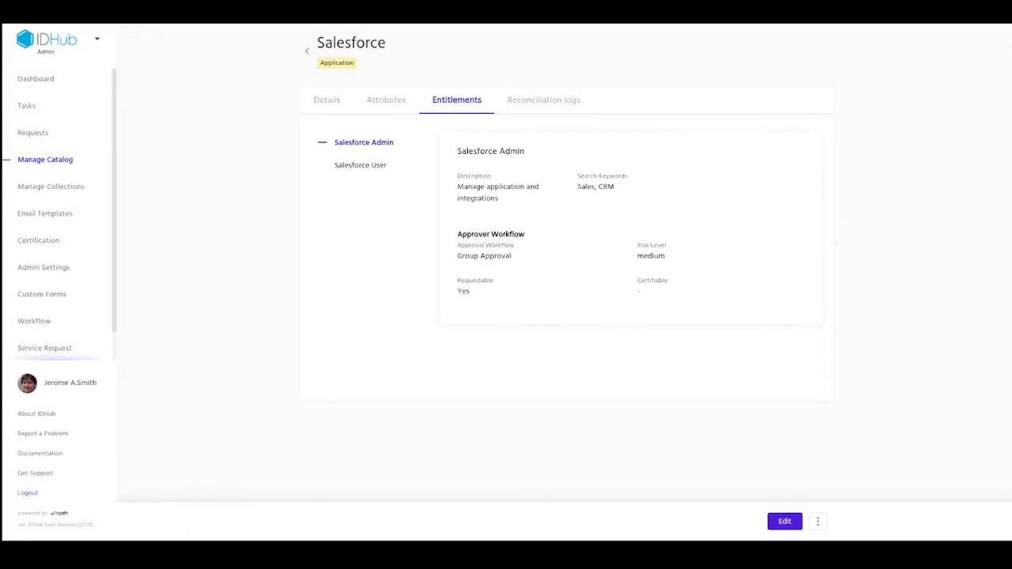
drag(790, 270, 605, 238)
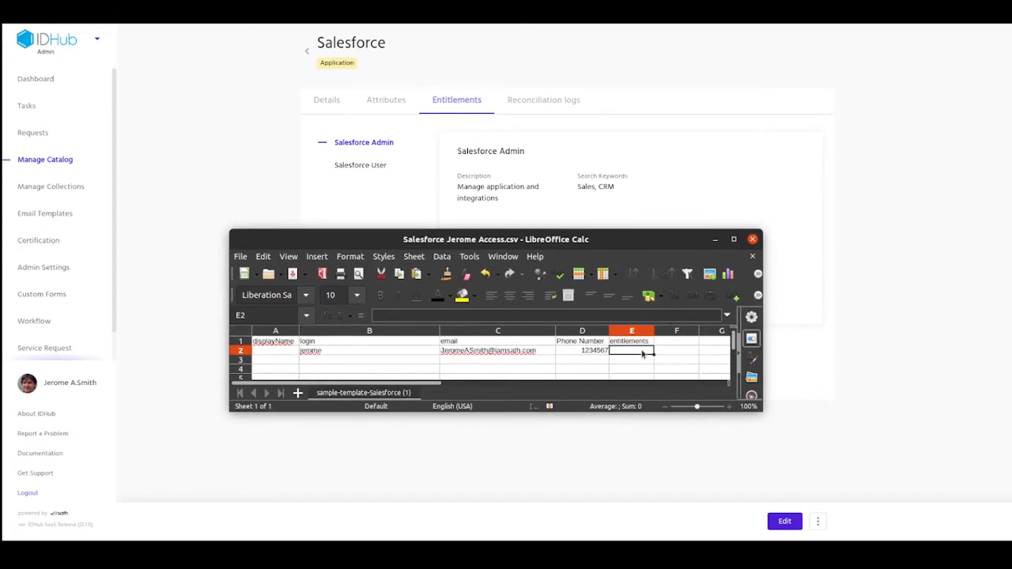
Step: Enter Salesforce Admin in cell E2 and widen column E to fit
text(Salesf)
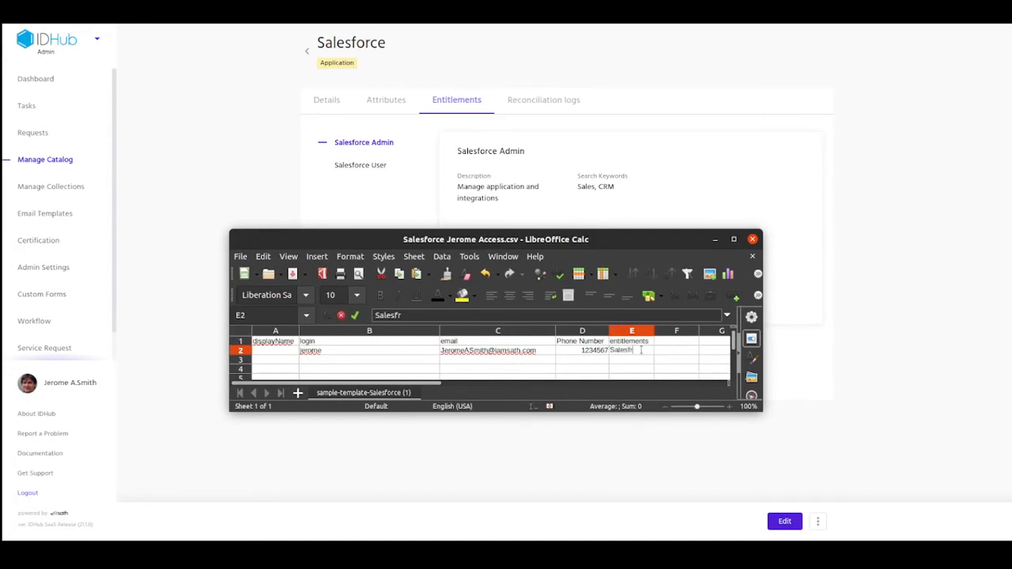
text(orces)
key(BackSpace)
text(Admin)
click(681, 366)
drag(654, 332, 683, 332)
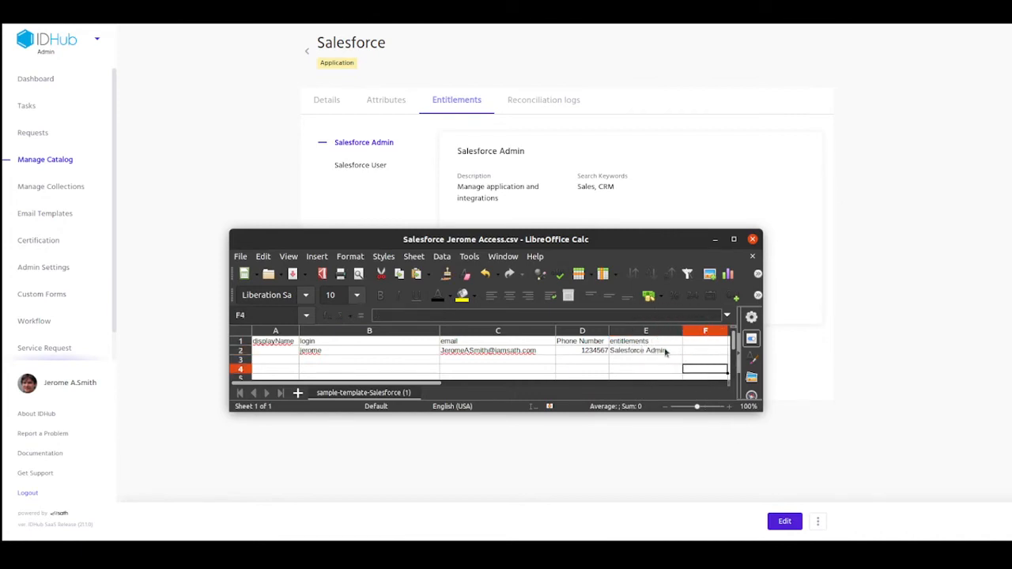
Step: Append |Salesforce User to E2 and widen column E to show both entitlements
click(671, 353)
double_click(668, 353)
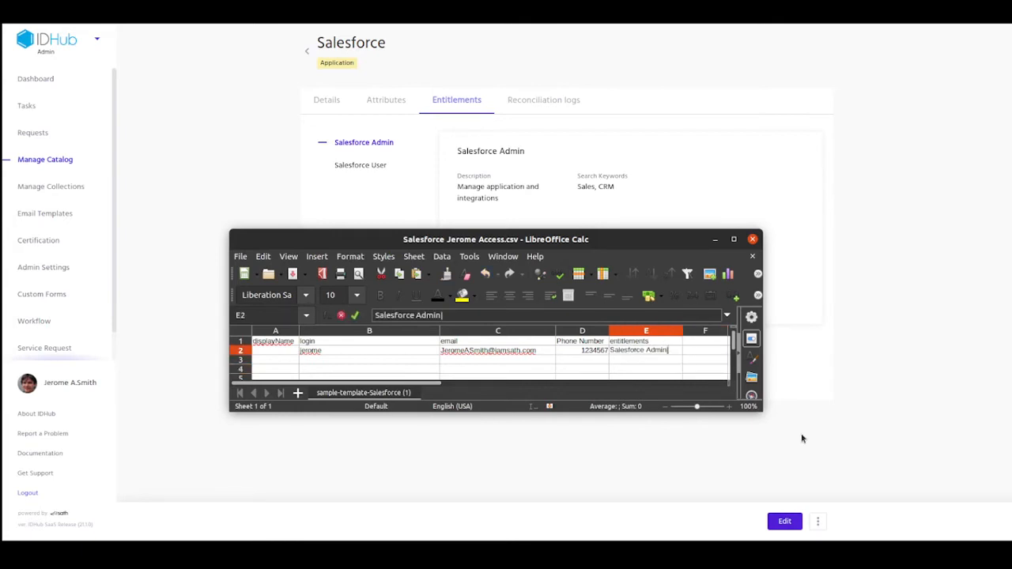
text(|Salesforce User)
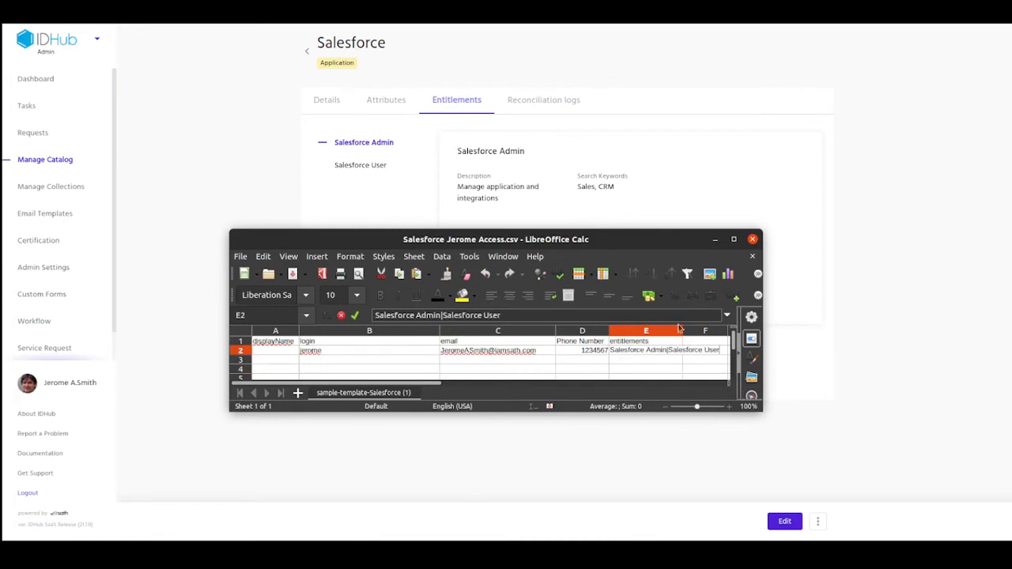
click(688, 370)
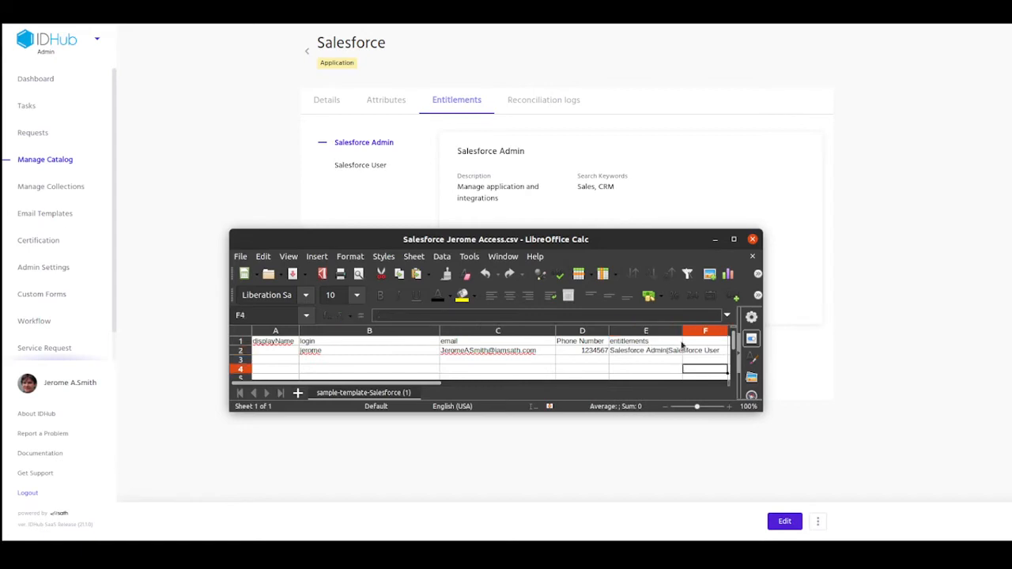
drag(683, 332, 728, 332)
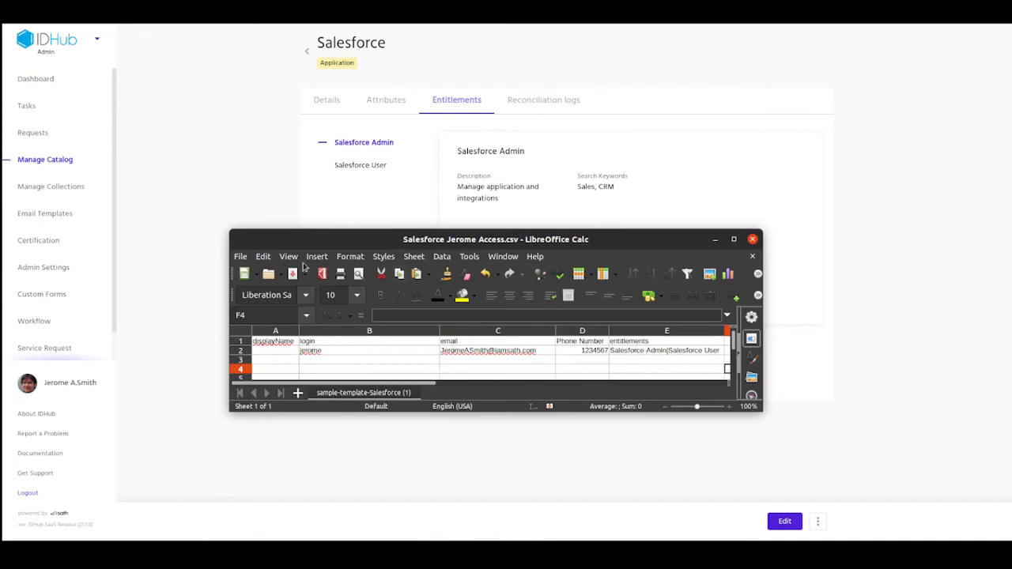
Step: Save the CSV file and return to IDHub
click(240, 256)
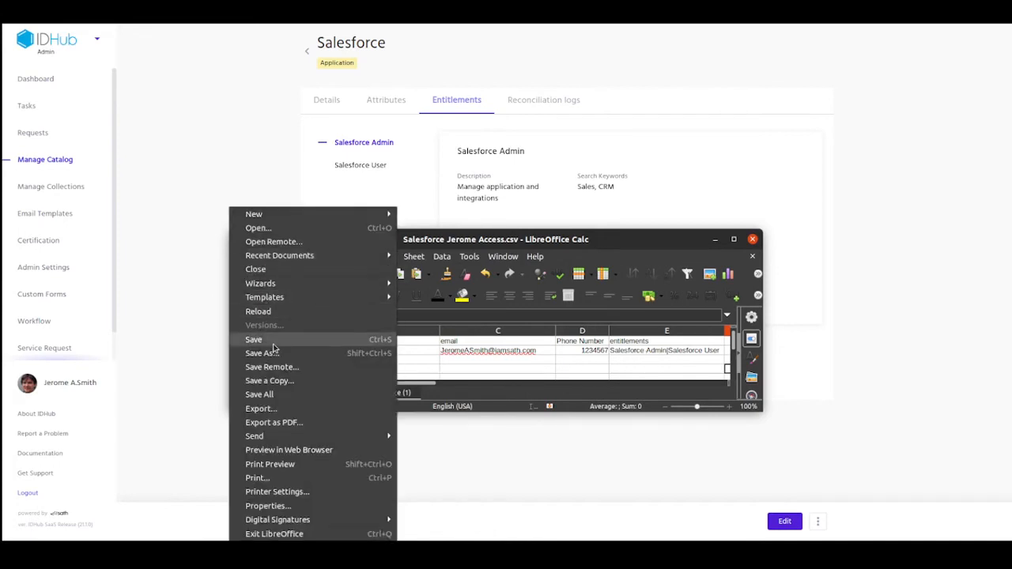
click(274, 346)
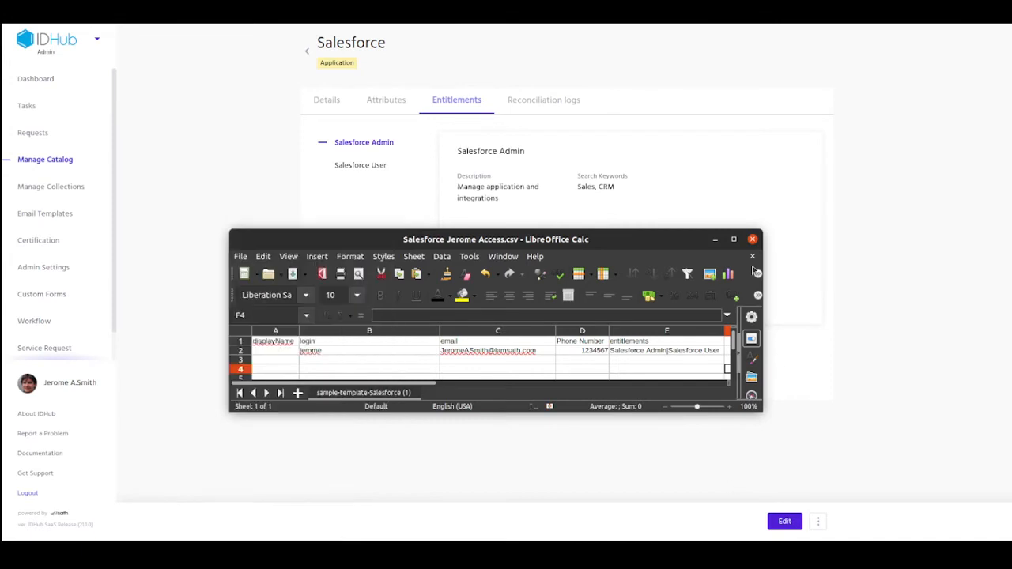
click(779, 169)
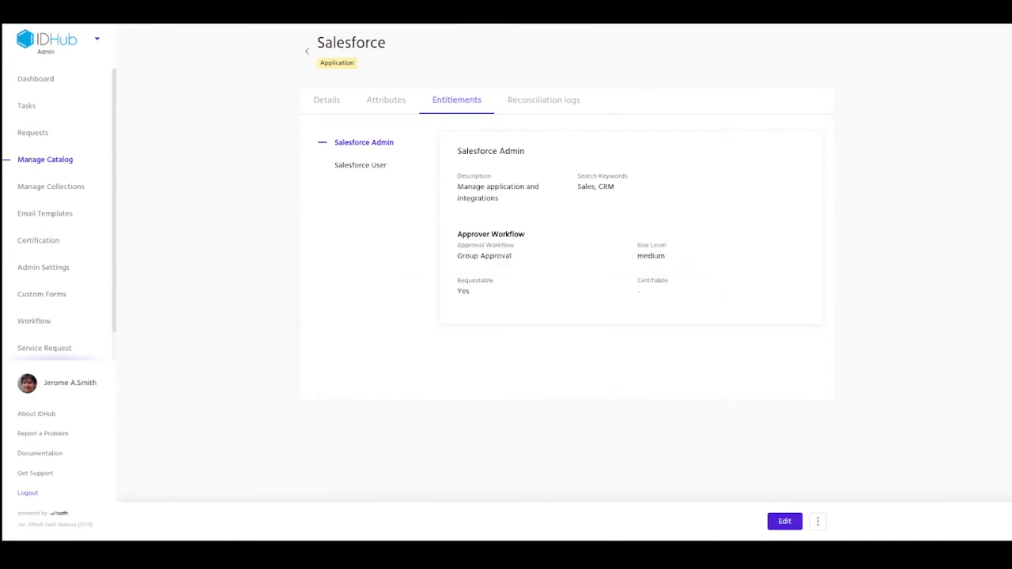
Step: Upload Salesforce Jerome Access.csv on Salesforce's reconciliation page from the catalog
click(51, 165)
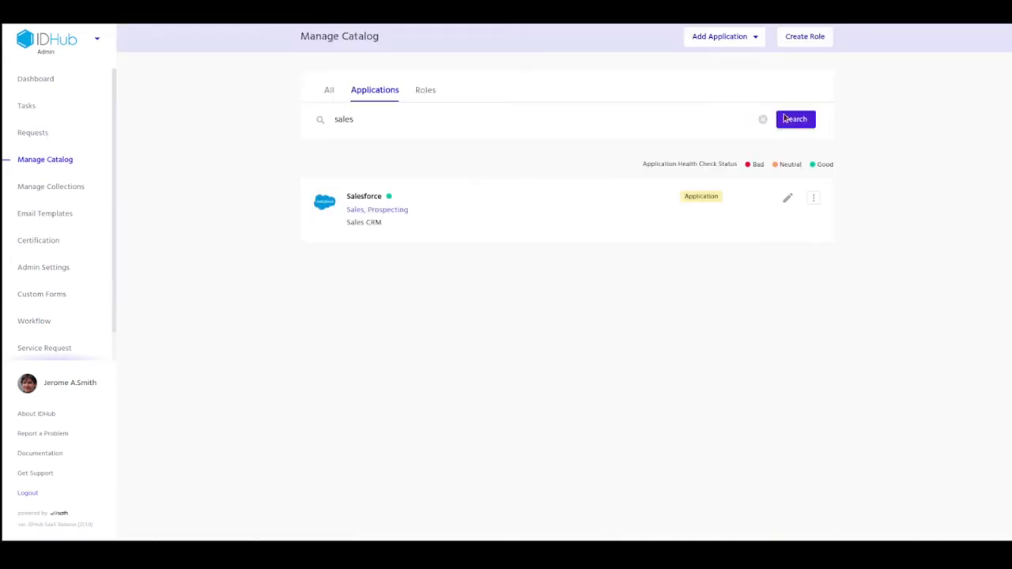
click(814, 198)
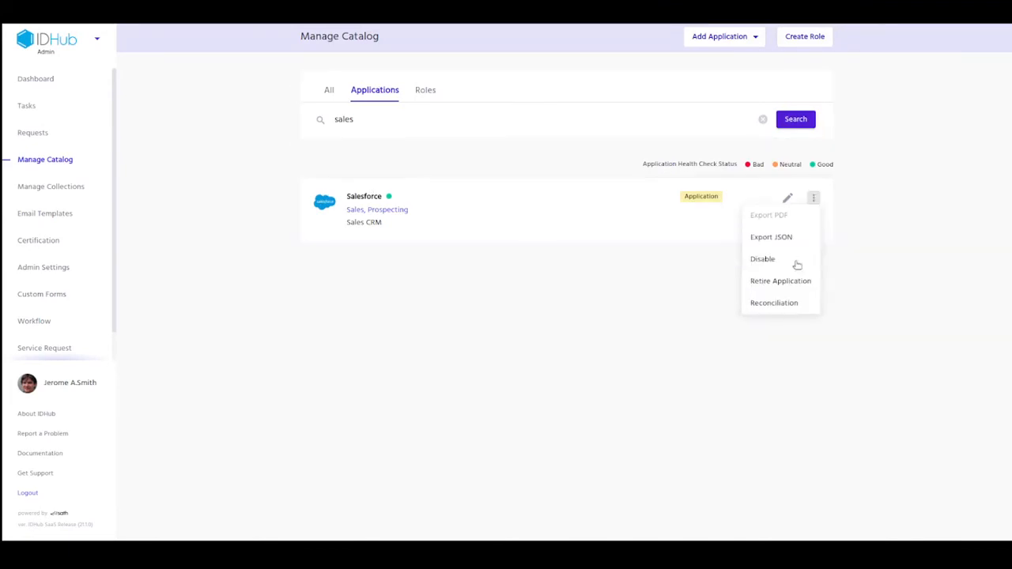
click(781, 302)
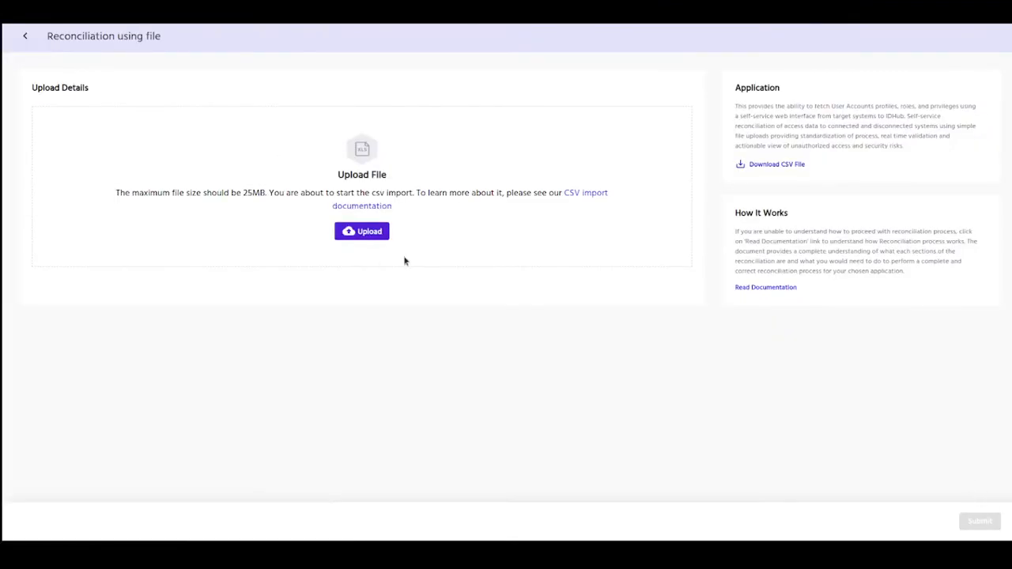
click(369, 232)
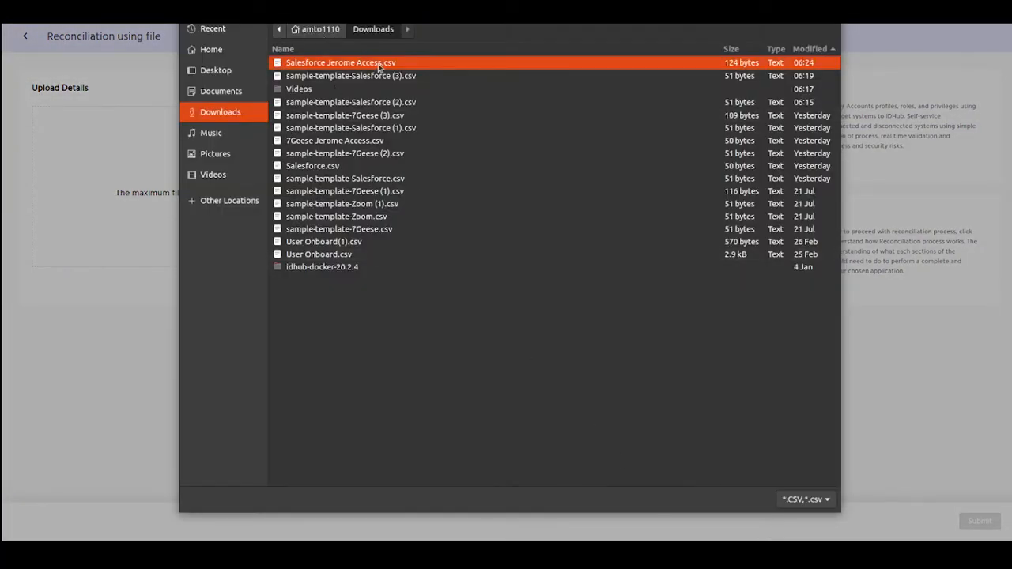
double_click(378, 65)
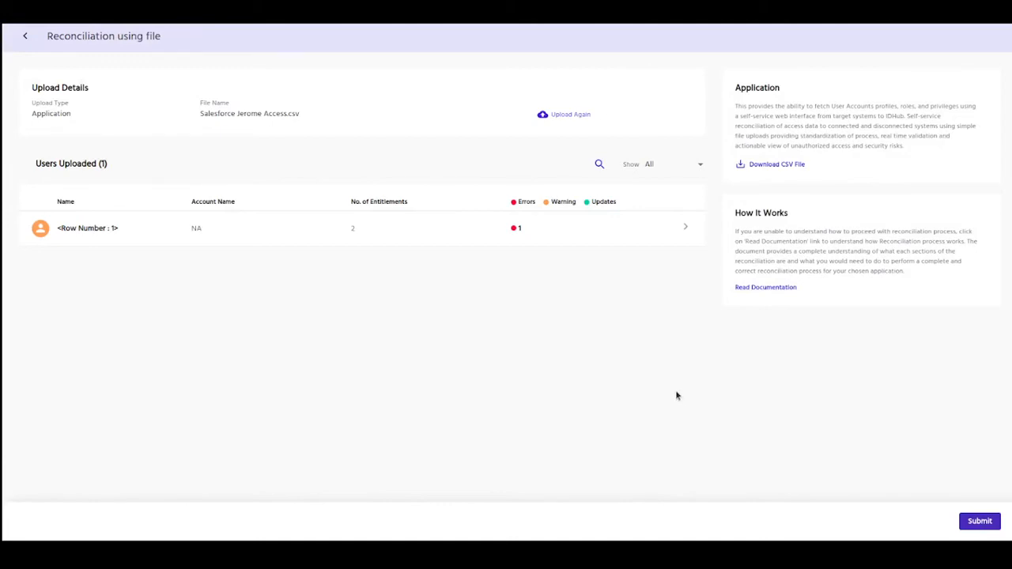
Step: Expand the uploaded row to show the 'displayName field is required' error, then return to the spreadsheet
click(686, 230)
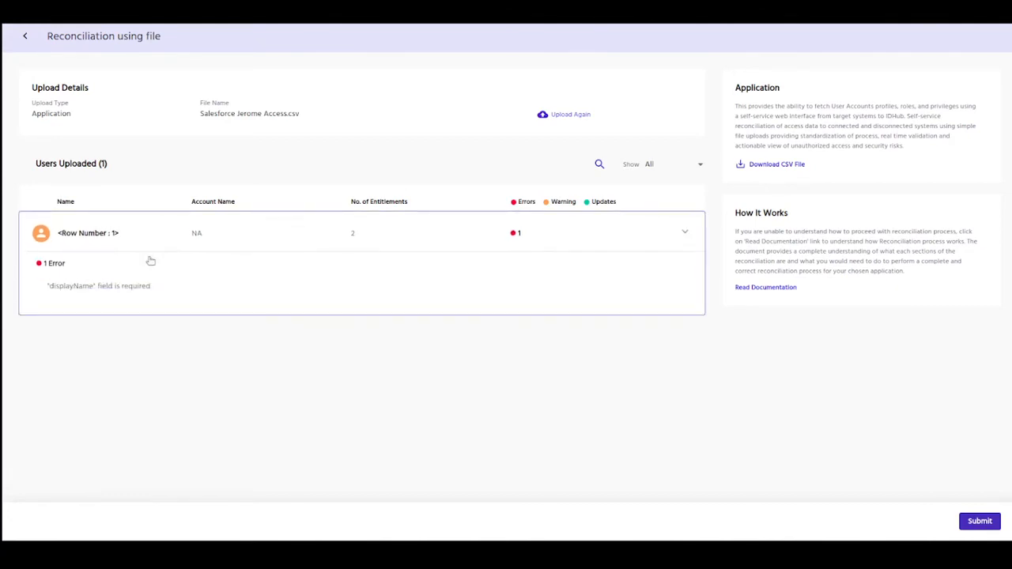
drag(47, 285, 155, 287)
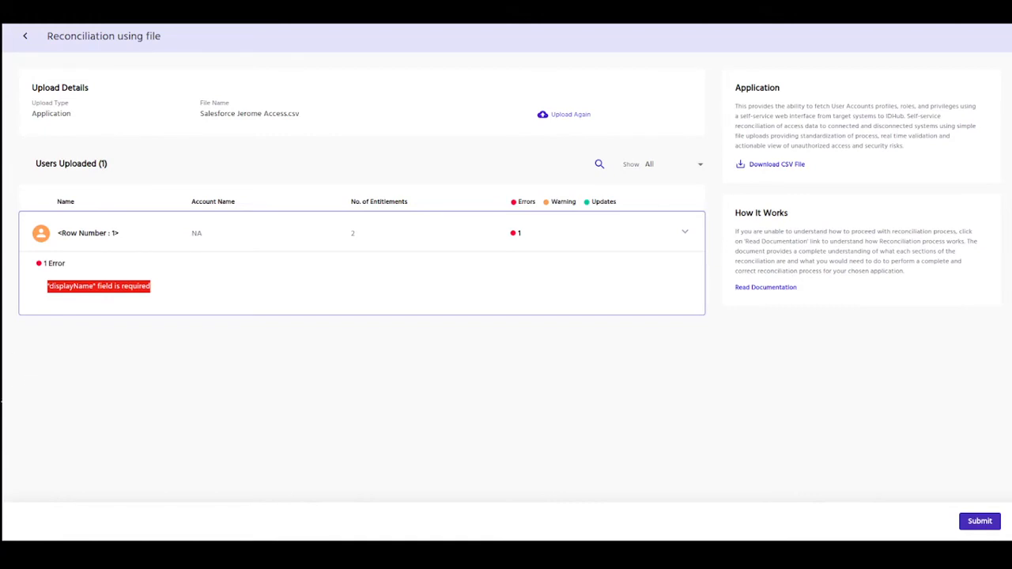
click(2, 393)
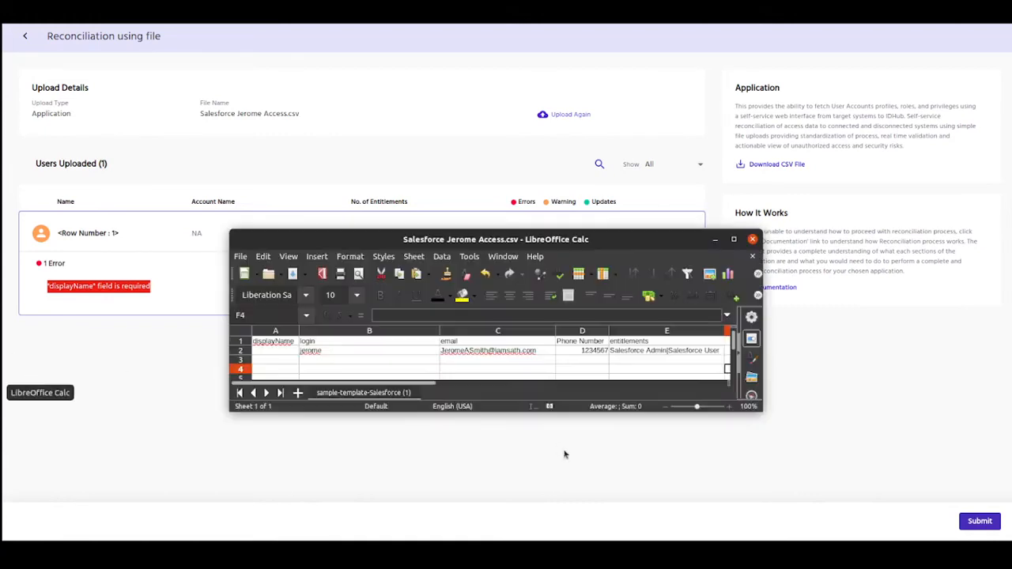
Step: Enter the user's login in cell A2, save the CSV, and discard IDHub's failed upload
click(274, 350)
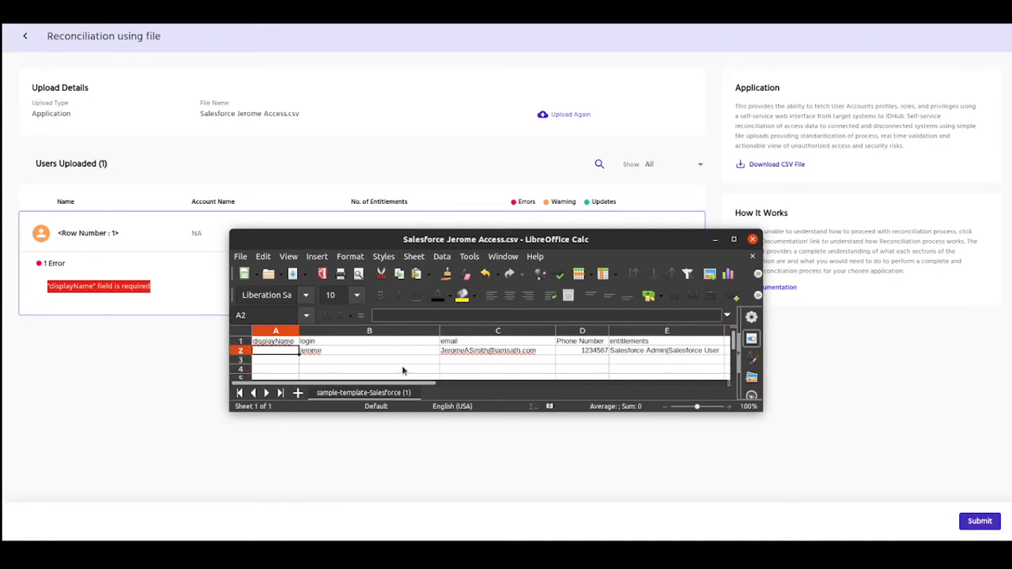
text(jerome)
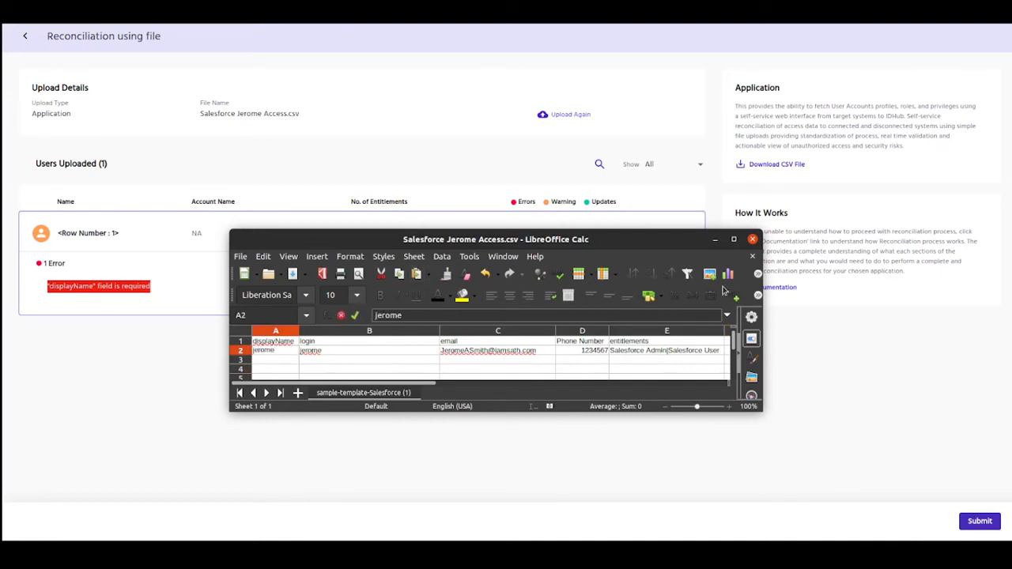
click(239, 257)
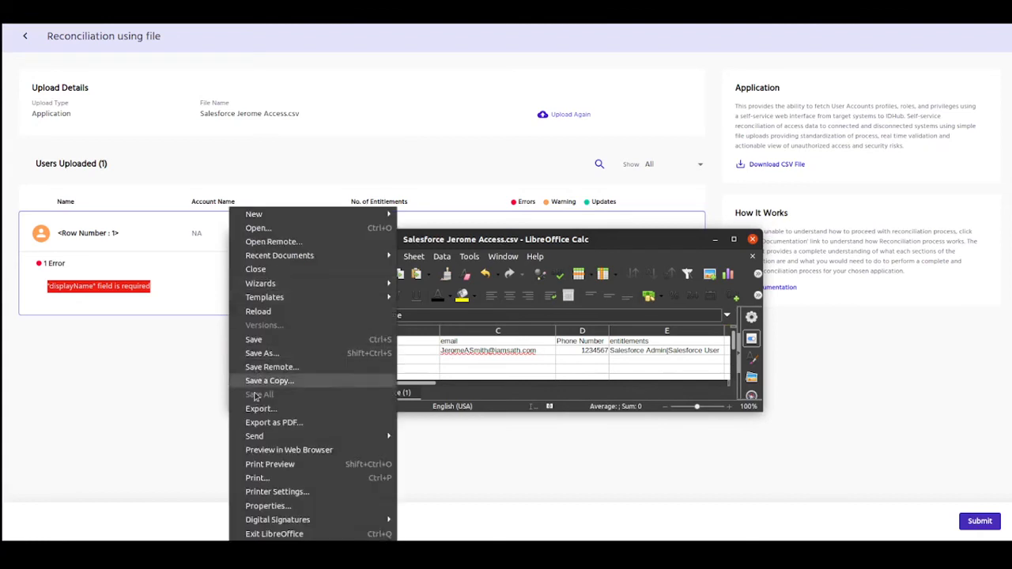
click(263, 339)
click(511, 82)
click(575, 114)
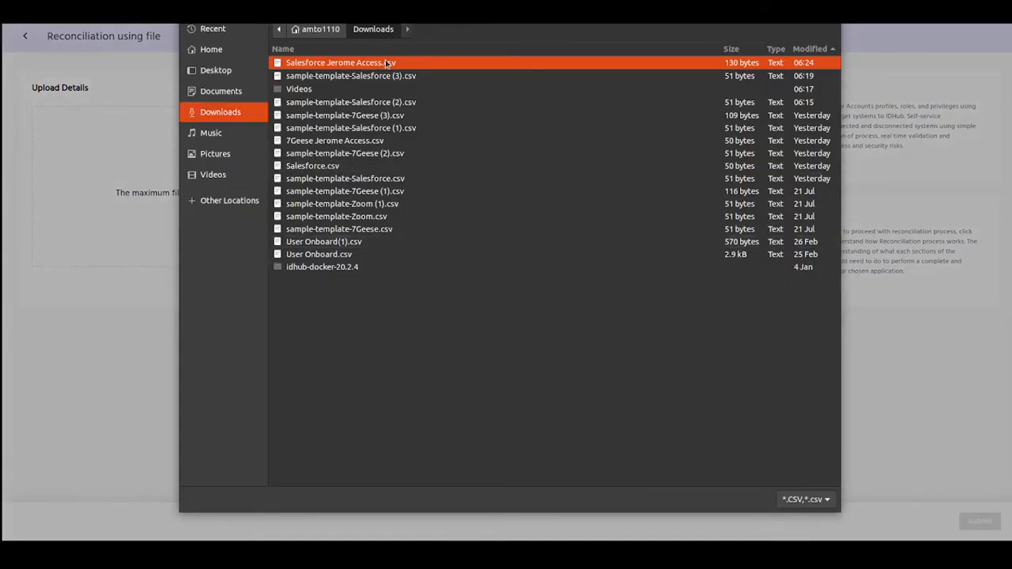
Step: Re-upload the corrected Salesforce access CSV, review its three updates, and submit it
double_click(386, 63)
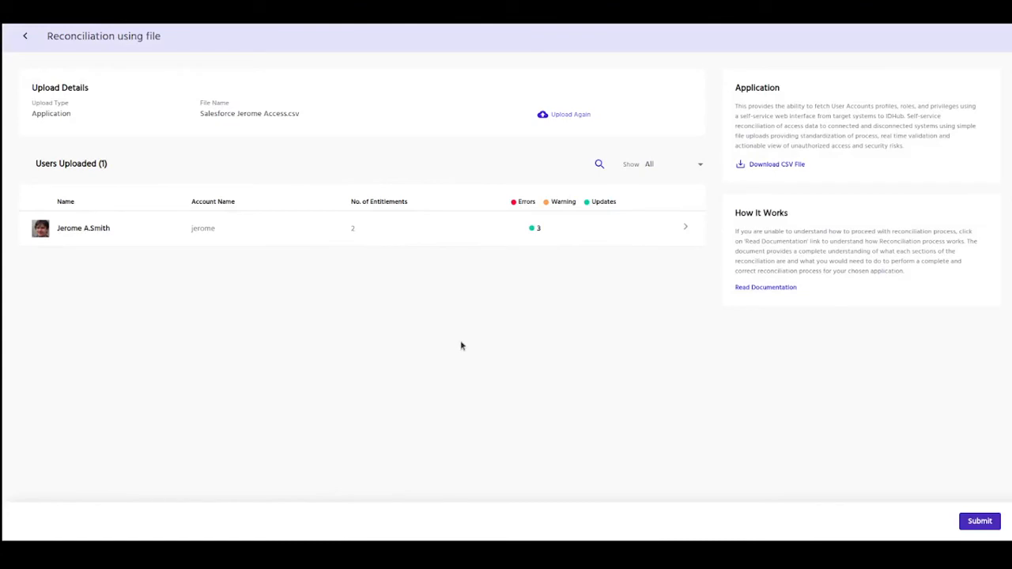
click(686, 228)
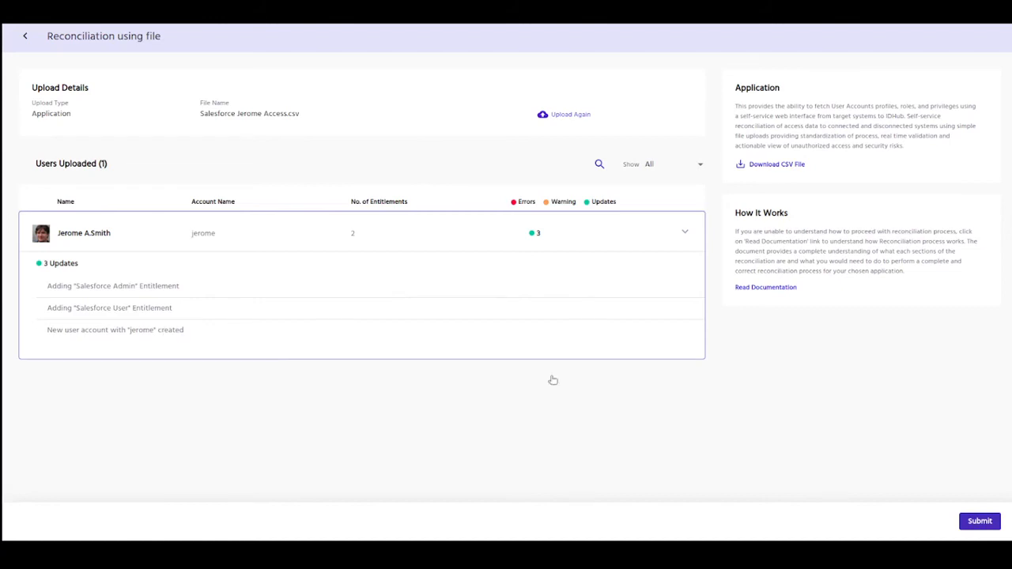
click(979, 522)
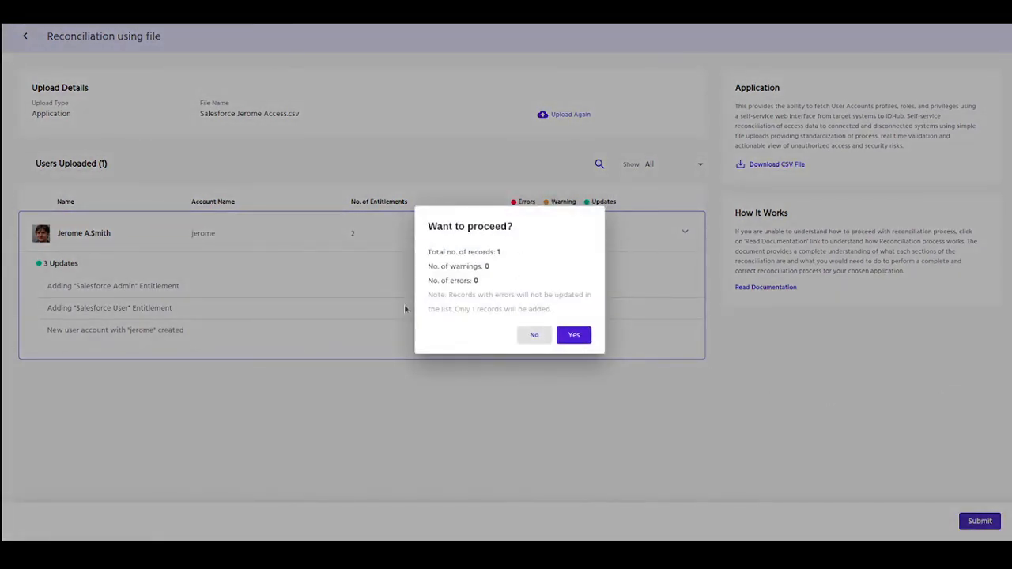
Step: Confirm adding the reconciled record and go to the user's profile page
click(582, 338)
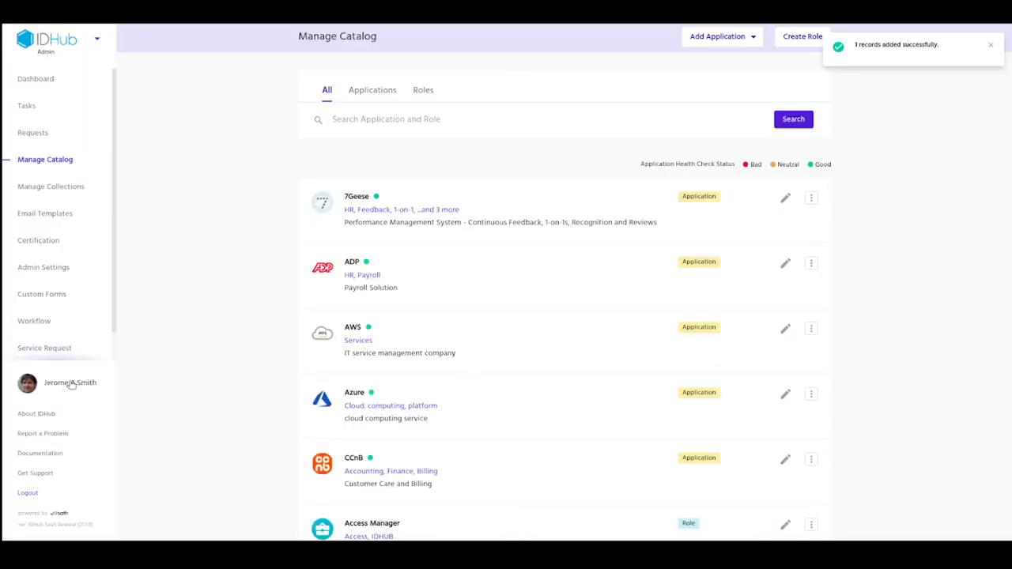
click(71, 384)
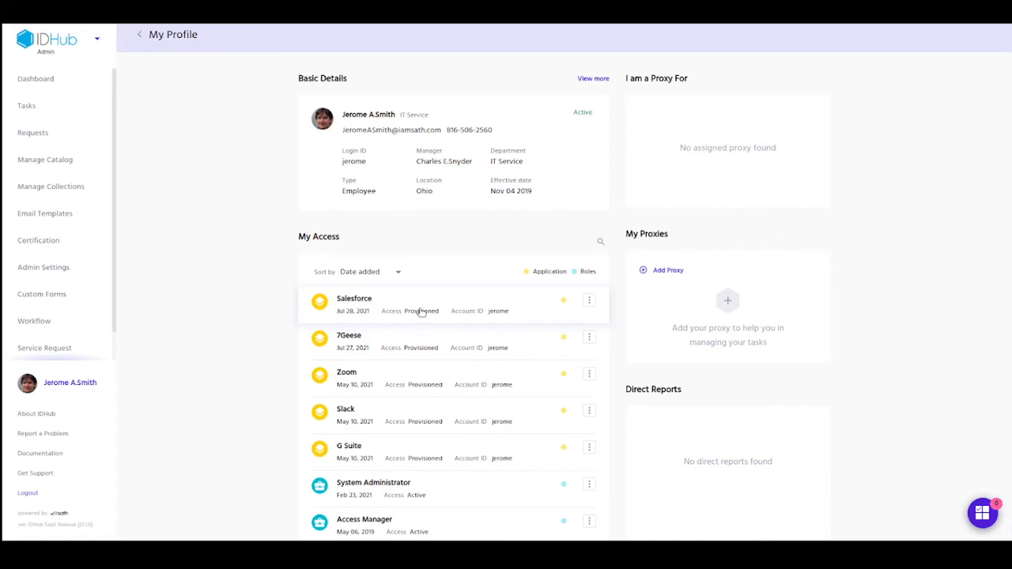
Step: Show Salesforce's entitlements, Salesforce Admin and Salesforce User, then return to the CSV
click(421, 312)
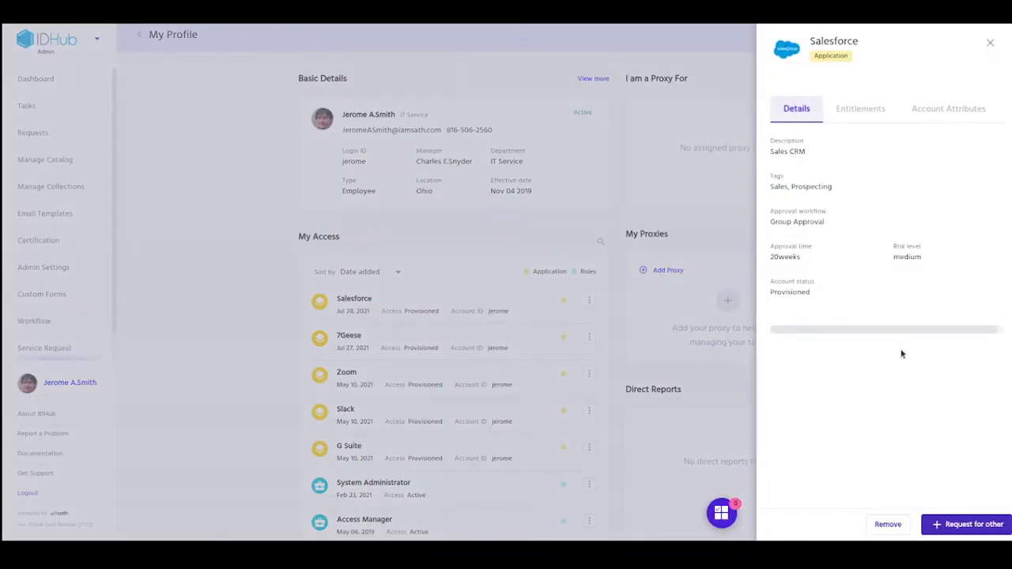
click(857, 109)
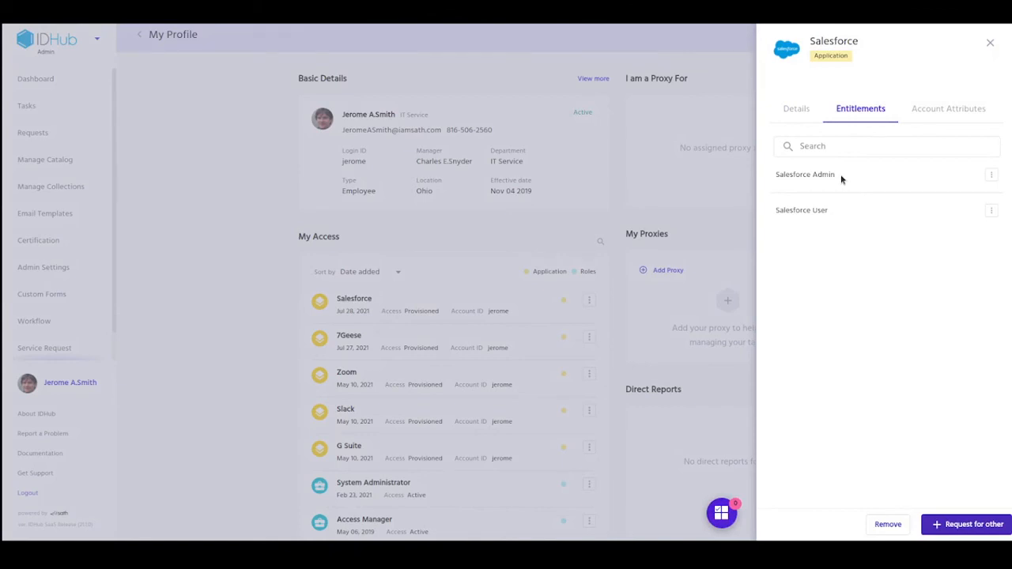
click(2, 393)
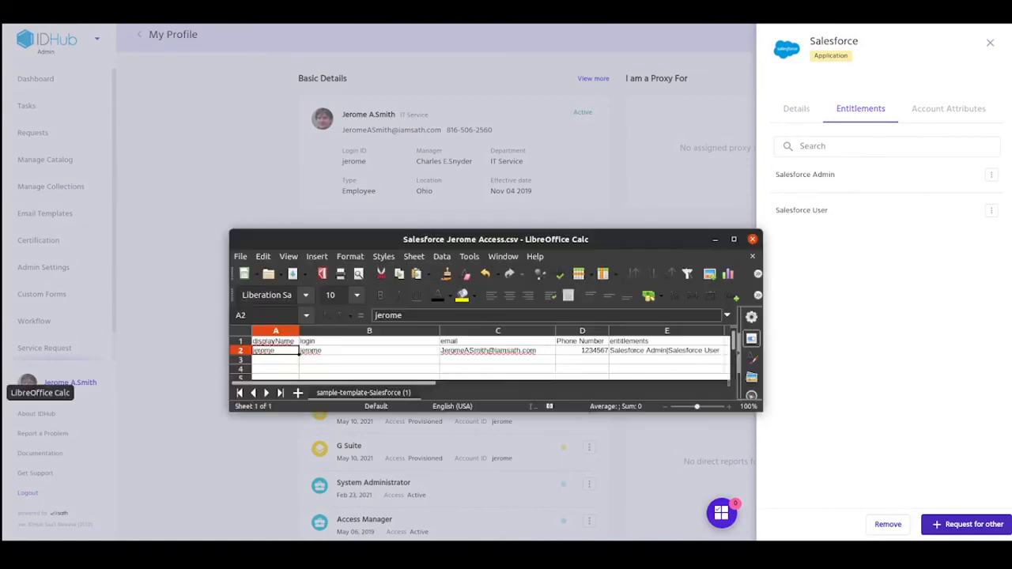
Step: Delete 'Salesforce Admin|' from cell E2 so only Salesforce User remains, and save the CSV
double_click(668, 350)
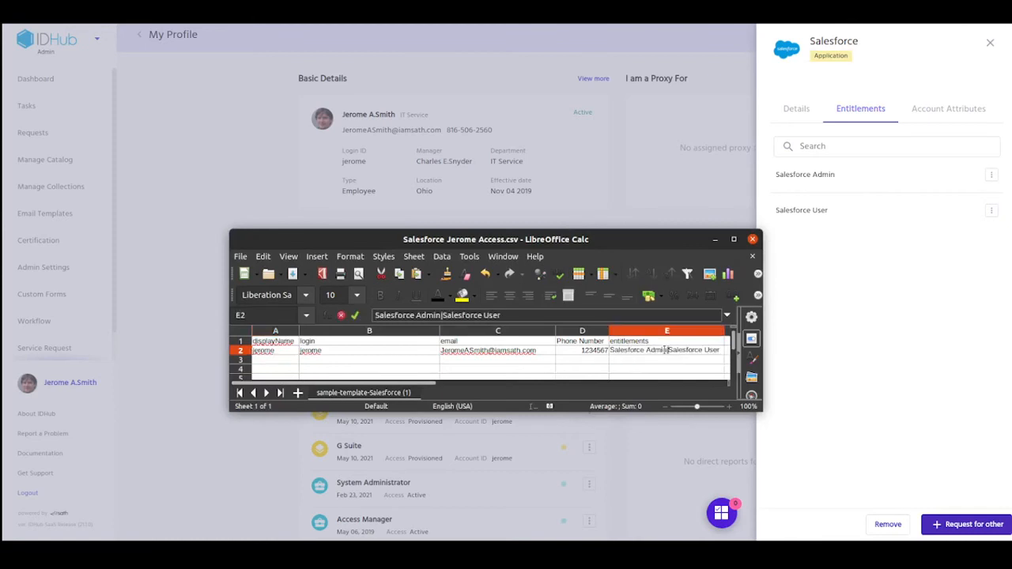
drag(668, 350, 610, 351)
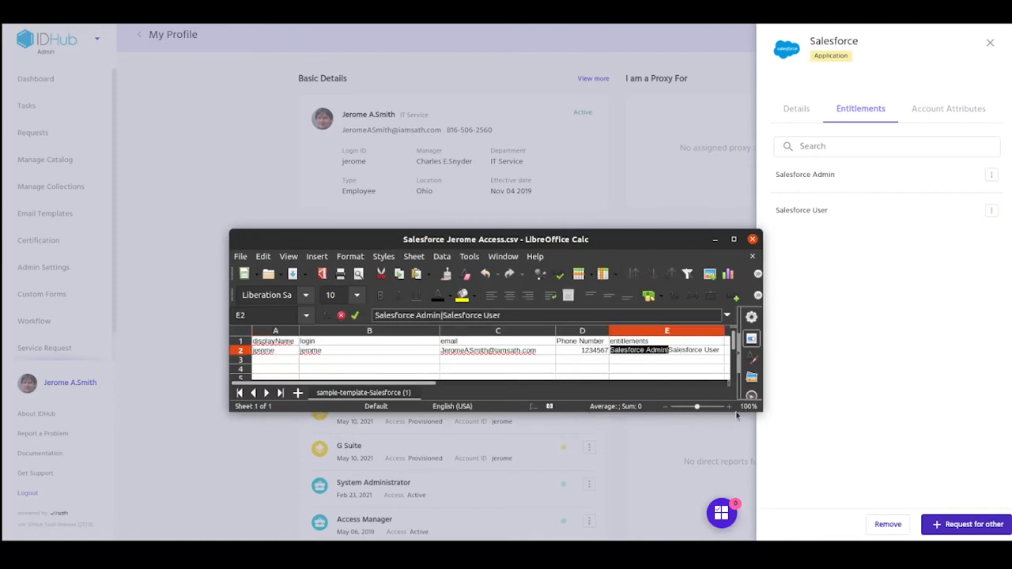
key(BackSpace)
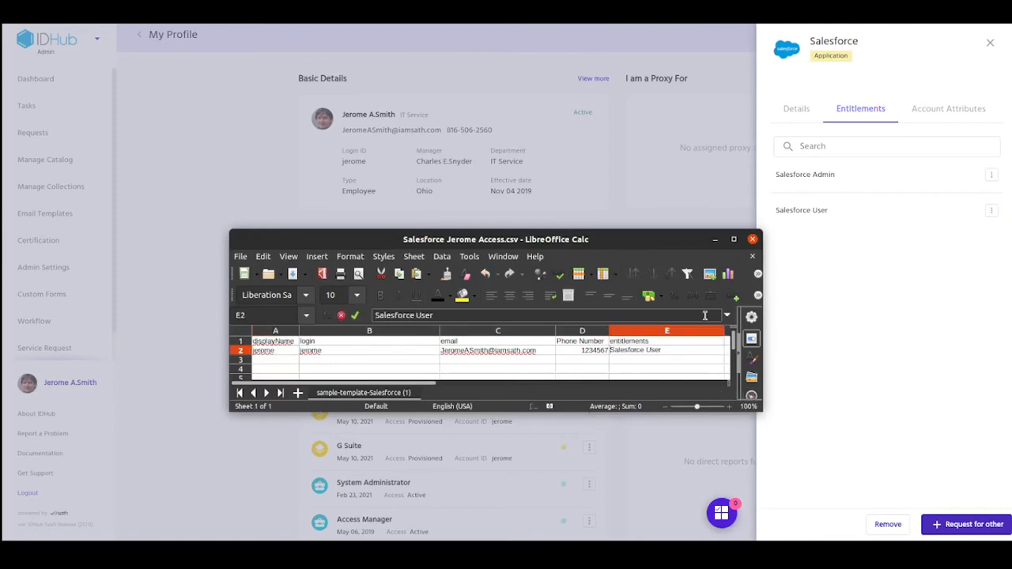
click(242, 256)
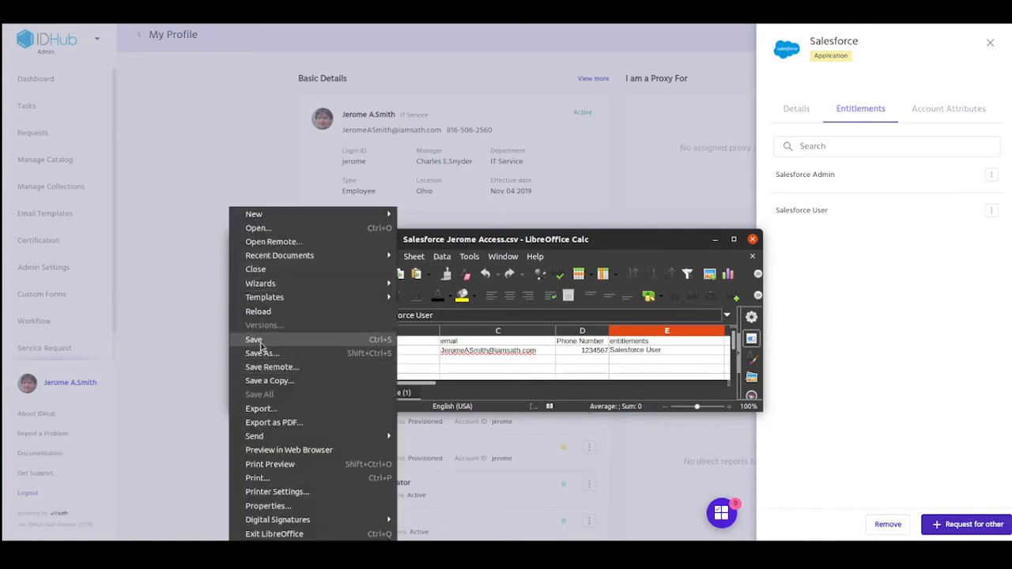
click(260, 343)
click(167, 348)
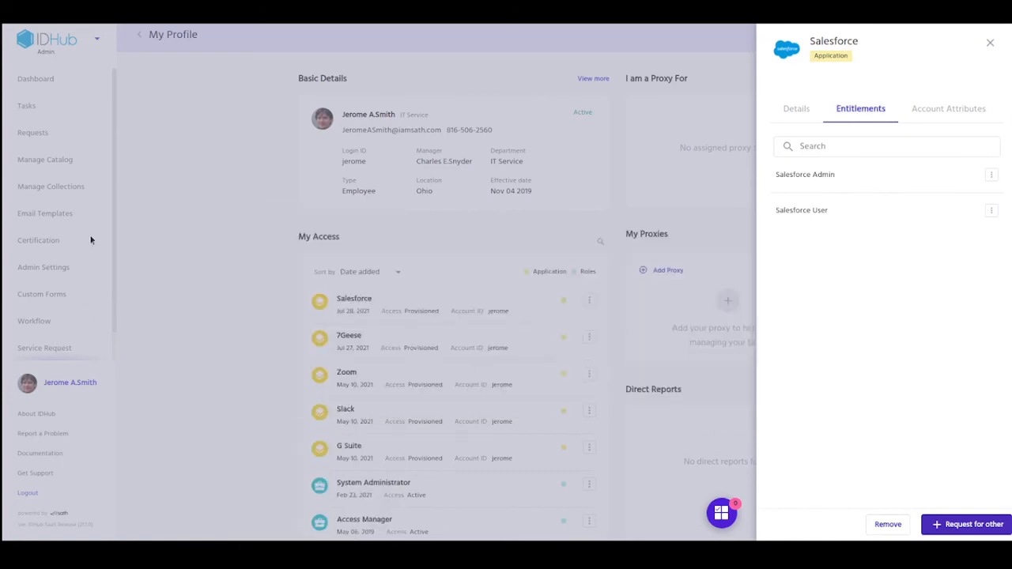
Step: Find Salesforce in Manage Catalog by searching 'sales' and start its Reconciliation
click(90, 240)
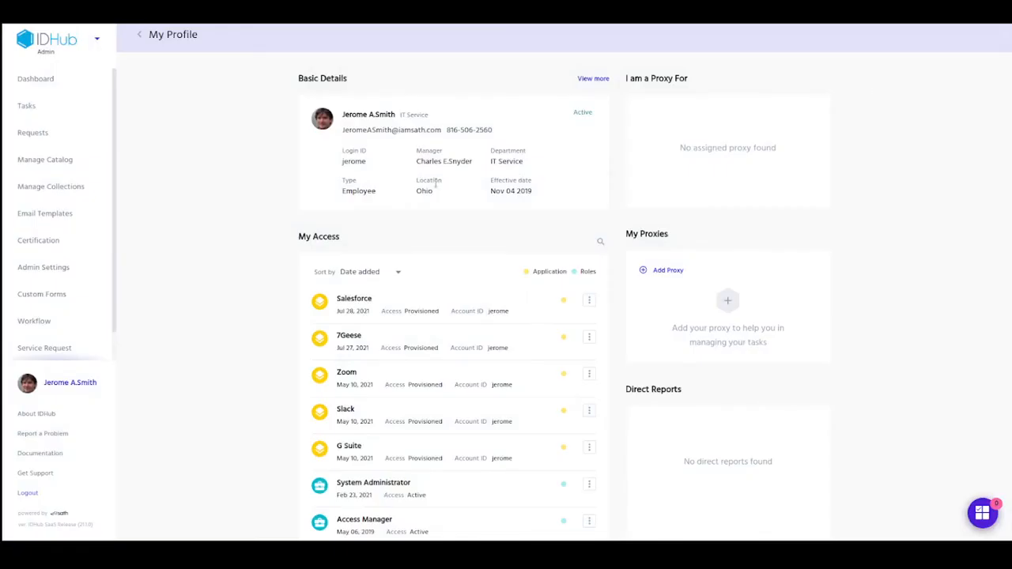
click(66, 161)
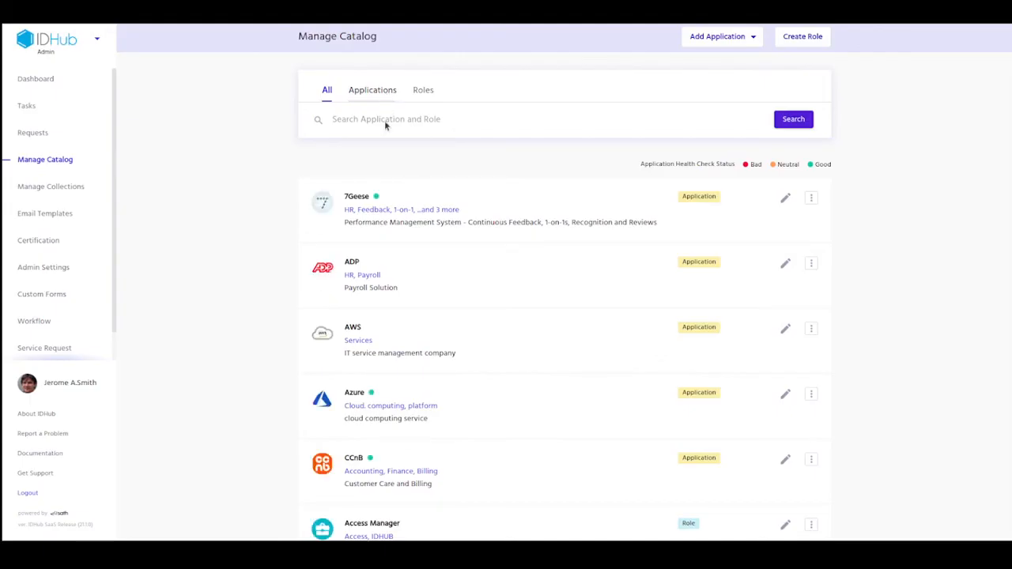
click(384, 120)
text(sal)
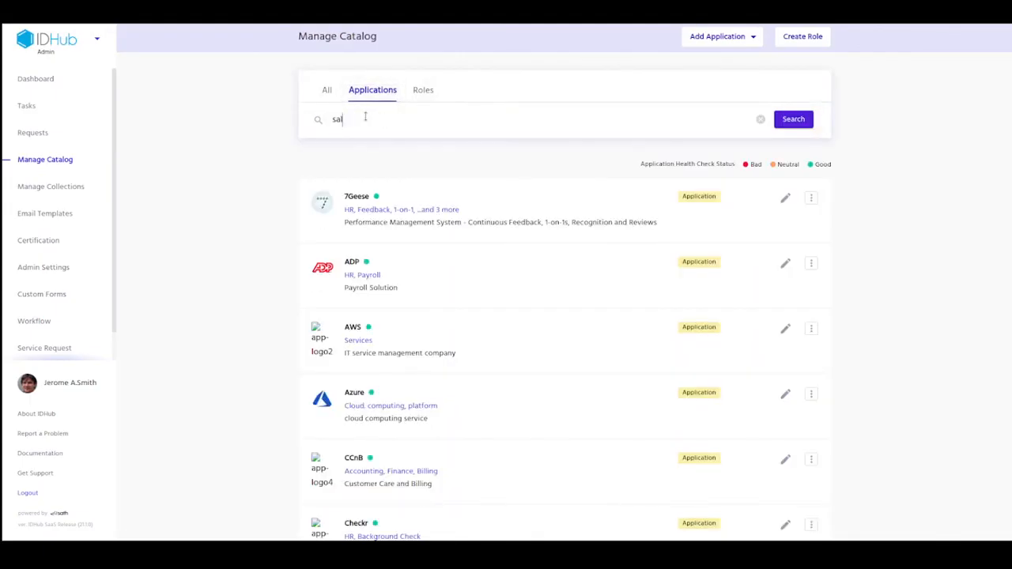
text(es)
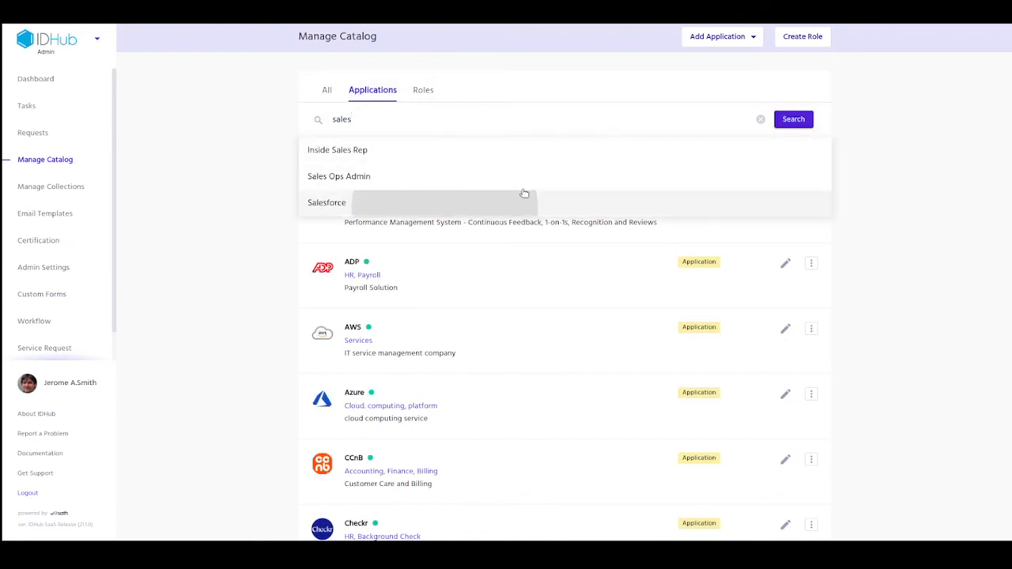
click(525, 193)
click(811, 198)
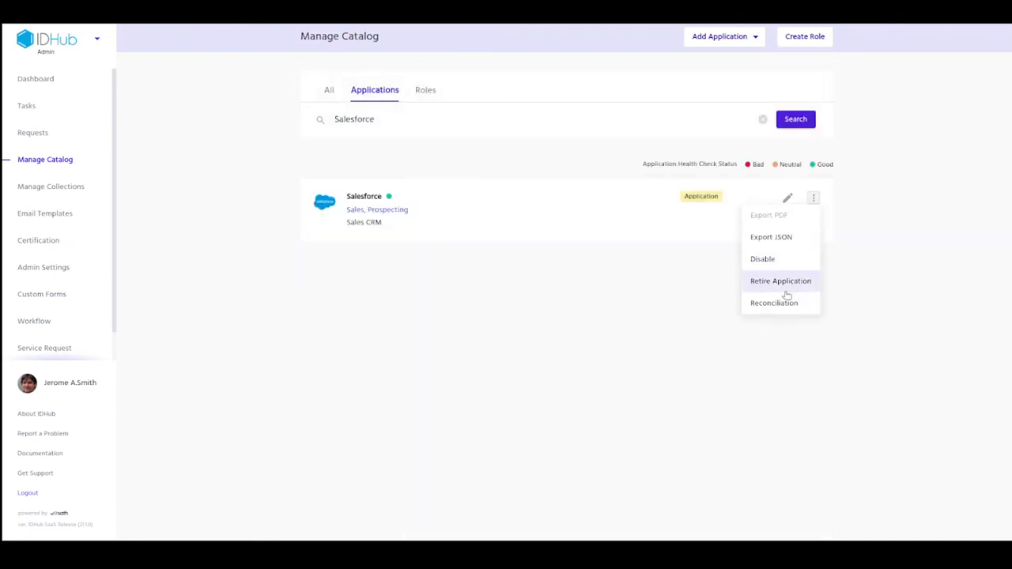
click(779, 303)
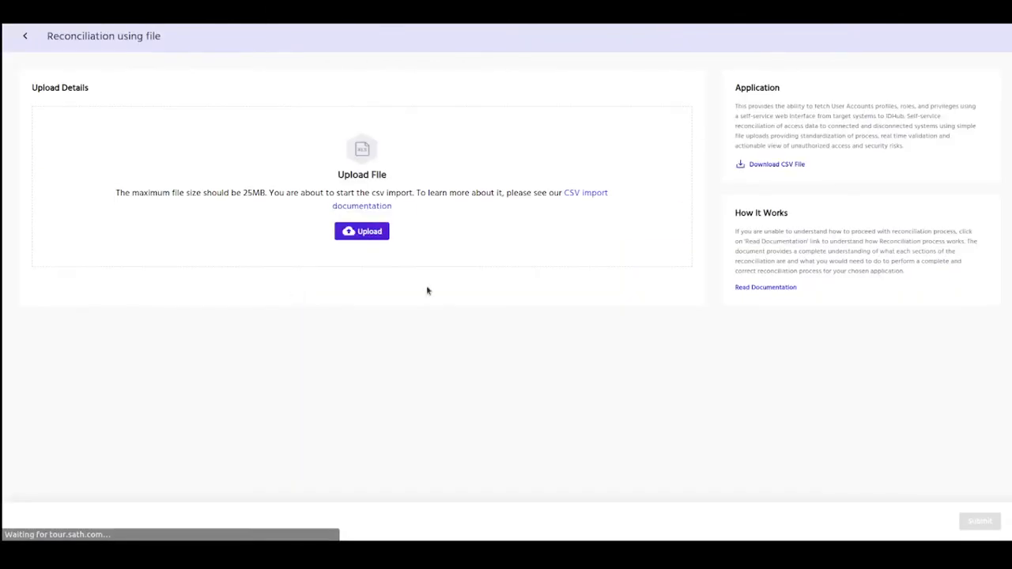
Step: Upload the edited CSV, review the Salesforce Admin removal, then submit and confirm
click(370, 233)
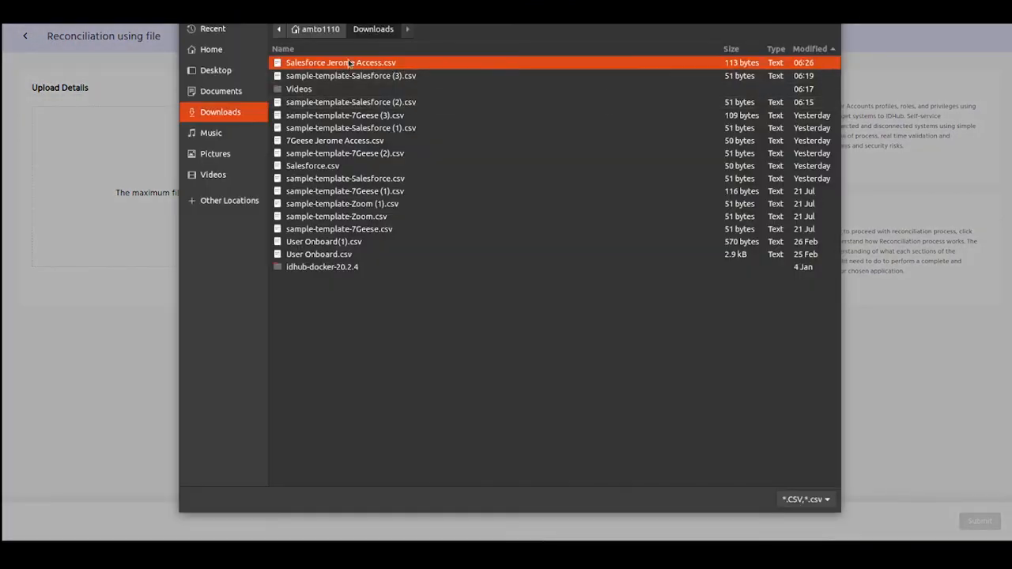
double_click(349, 62)
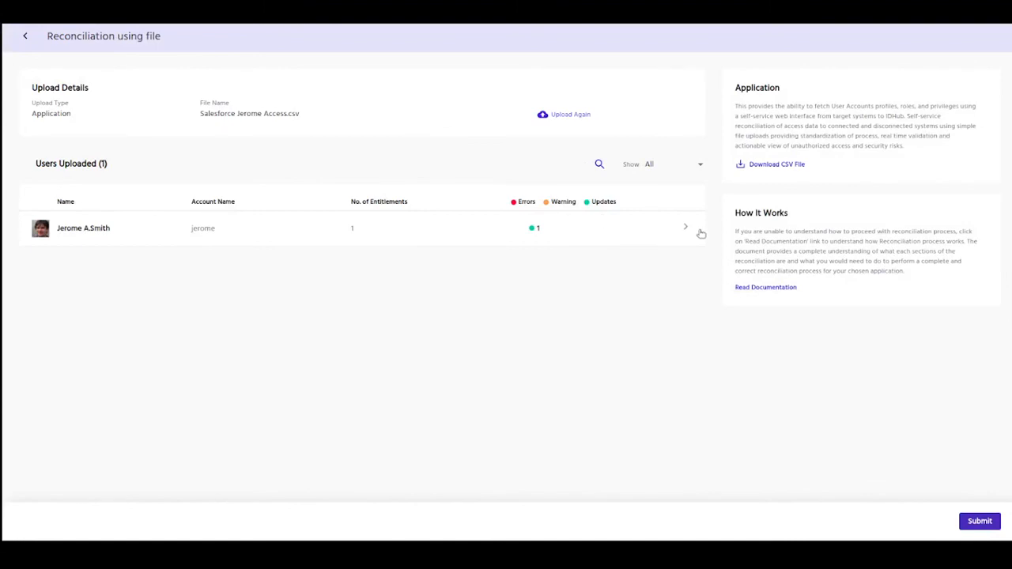
click(699, 232)
drag(51, 286, 194, 290)
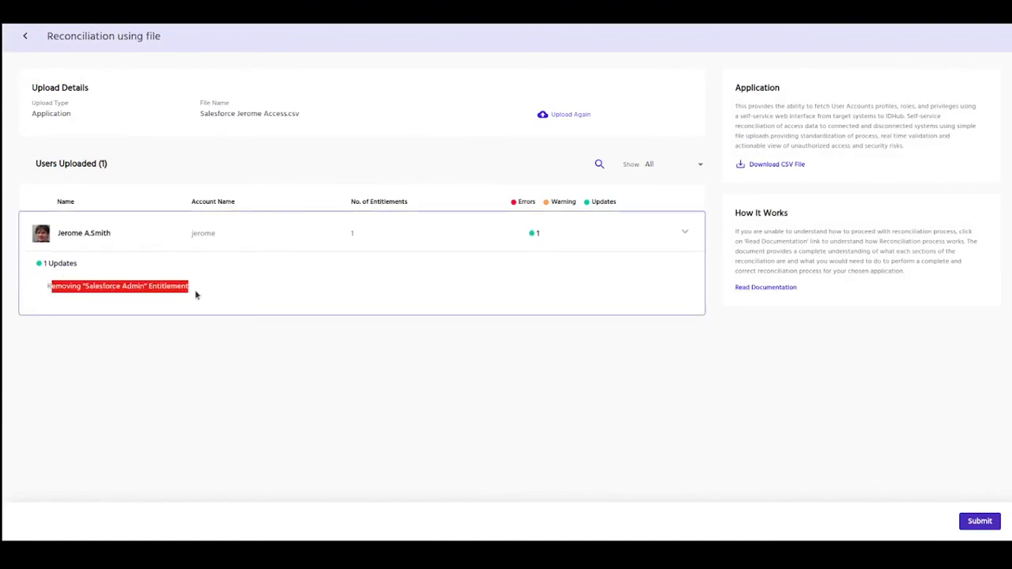
click(256, 370)
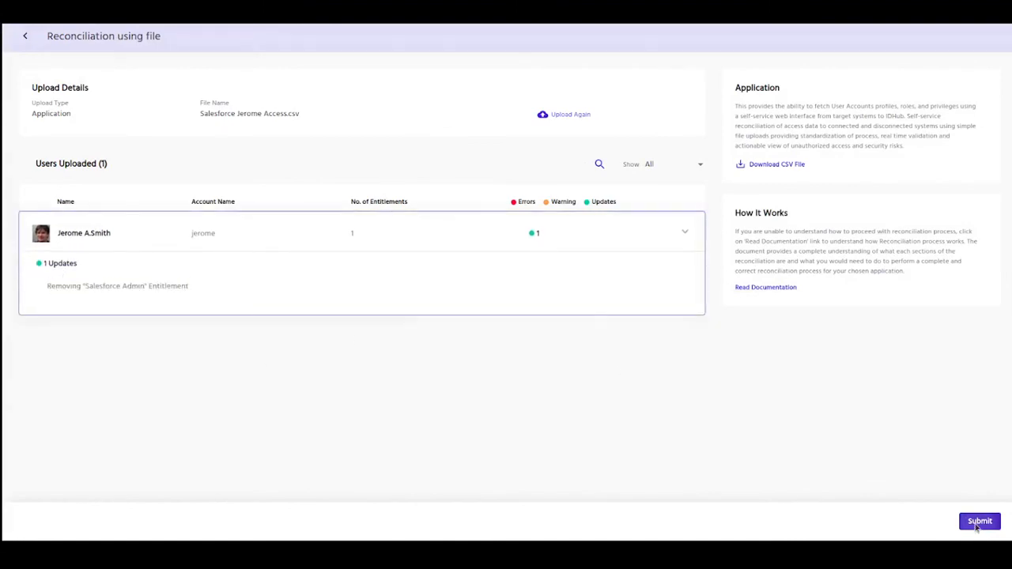
click(979, 524)
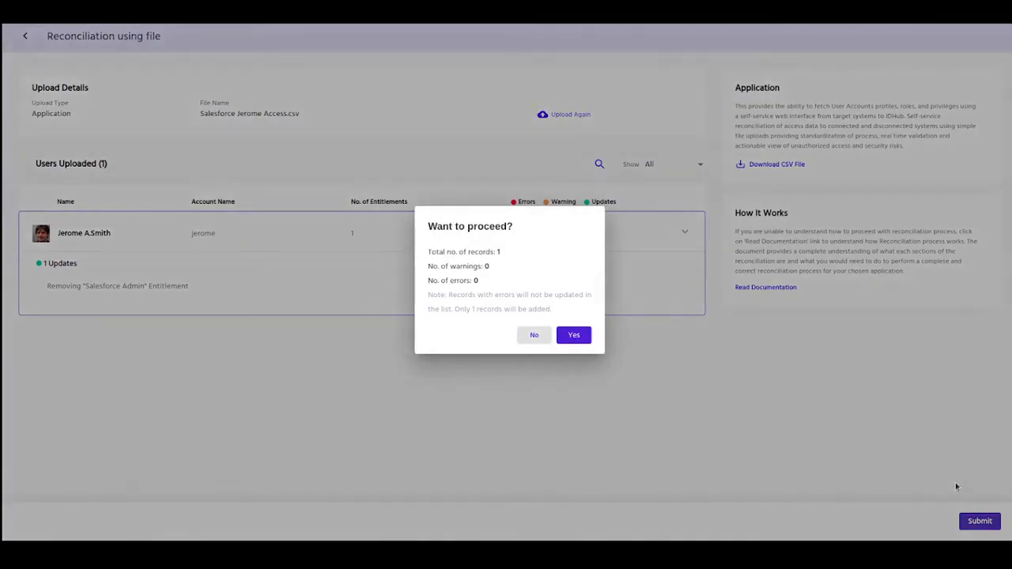
click(575, 336)
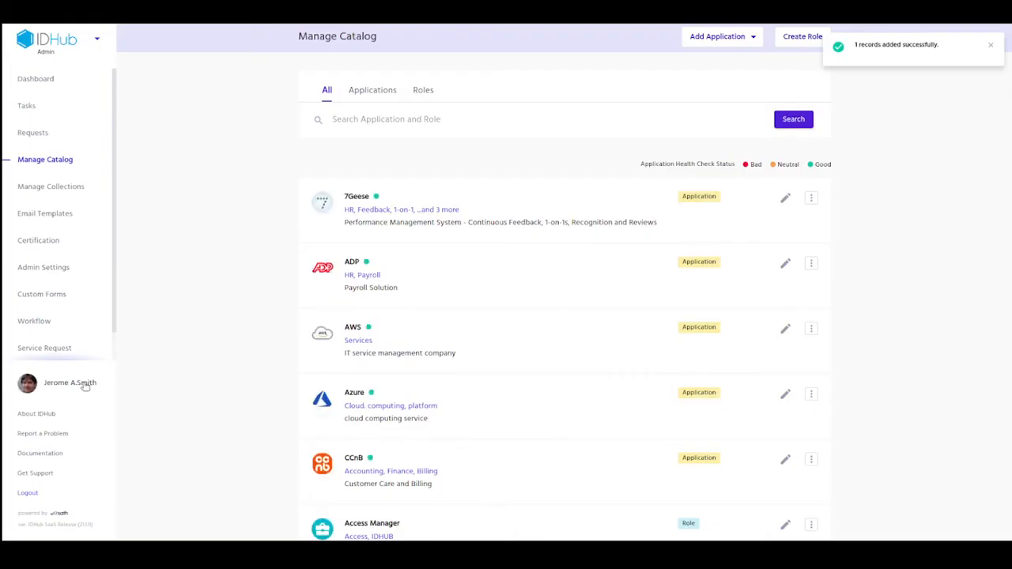
Step: Verify Salesforce shows only the Salesforce User entitlement and its account attributes, then log out
click(86, 386)
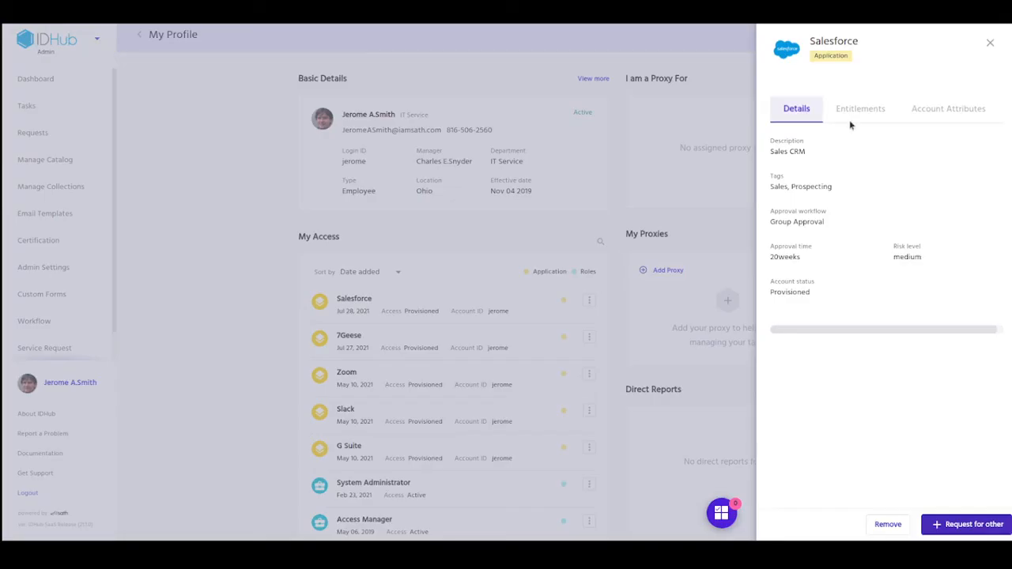
click(856, 111)
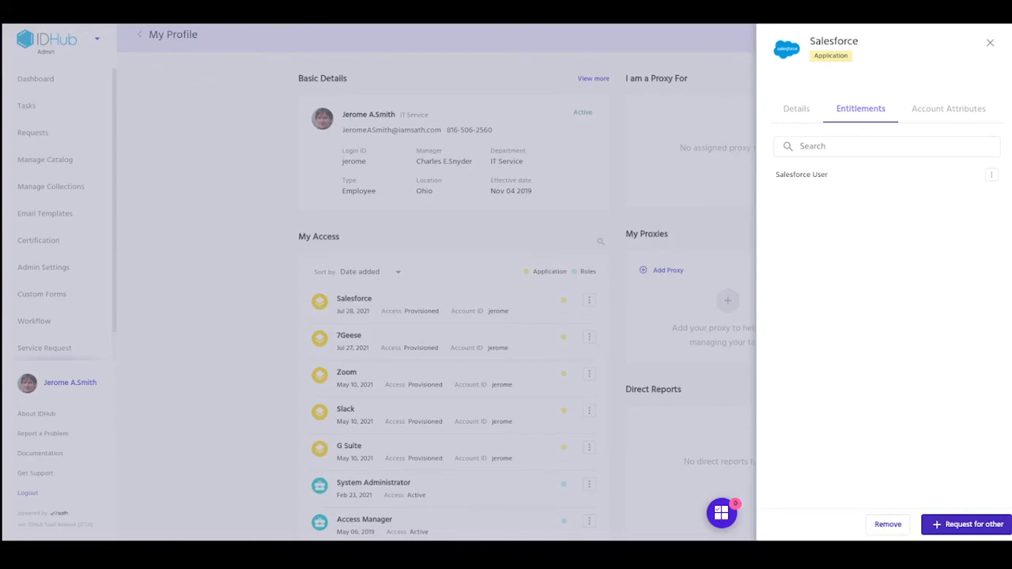
click(955, 111)
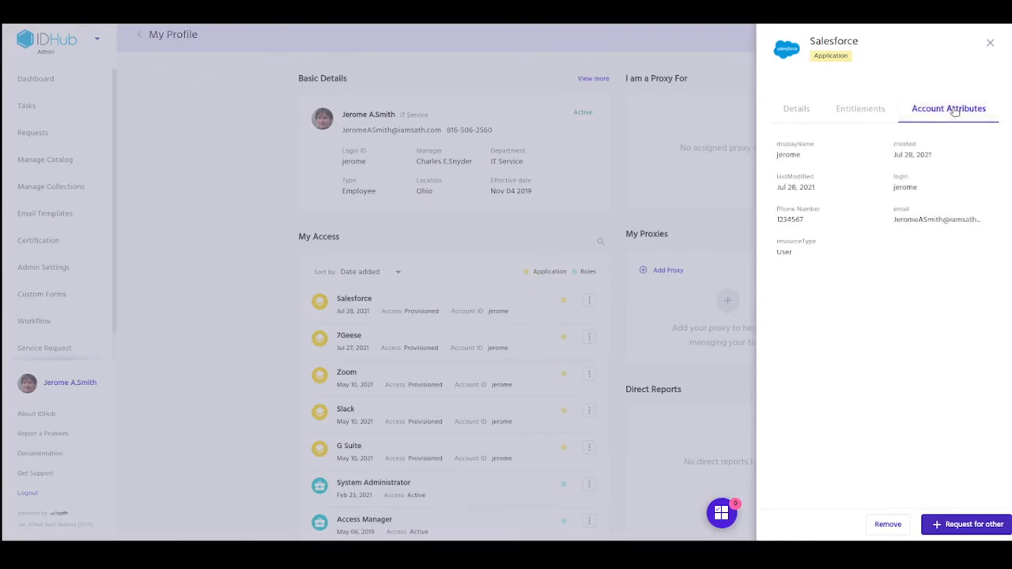
double_click(788, 219)
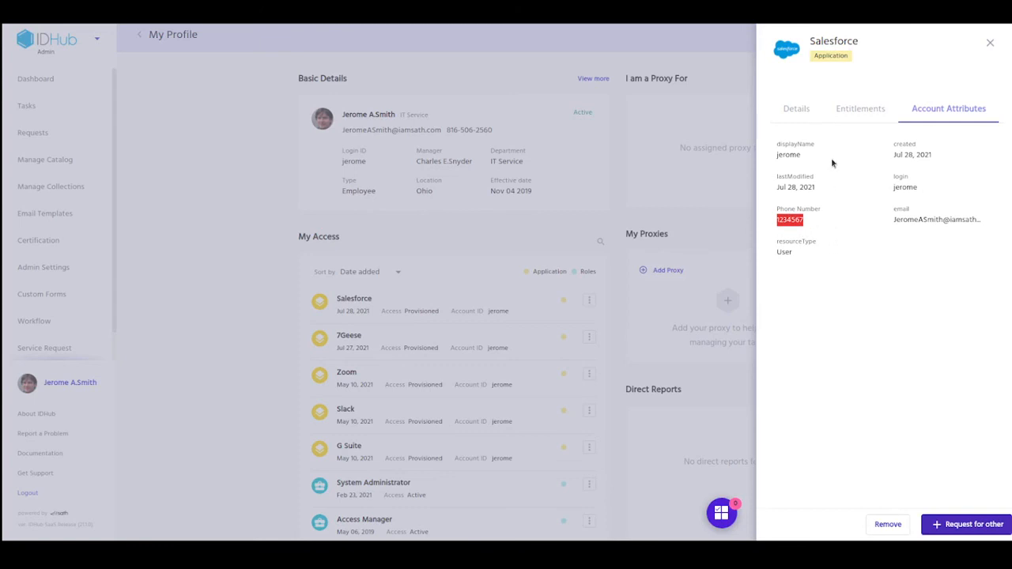
click(991, 45)
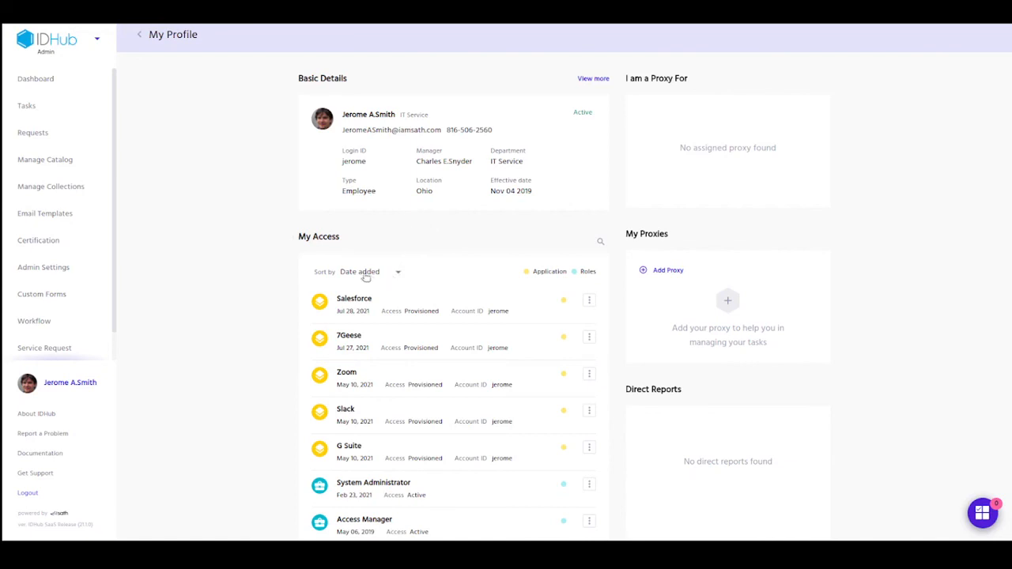
click(42, 493)
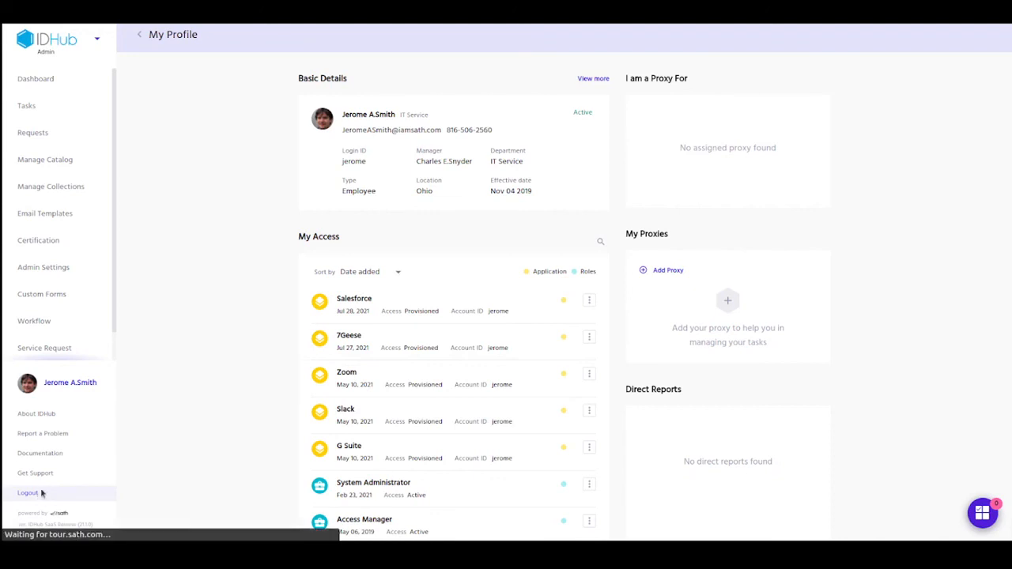